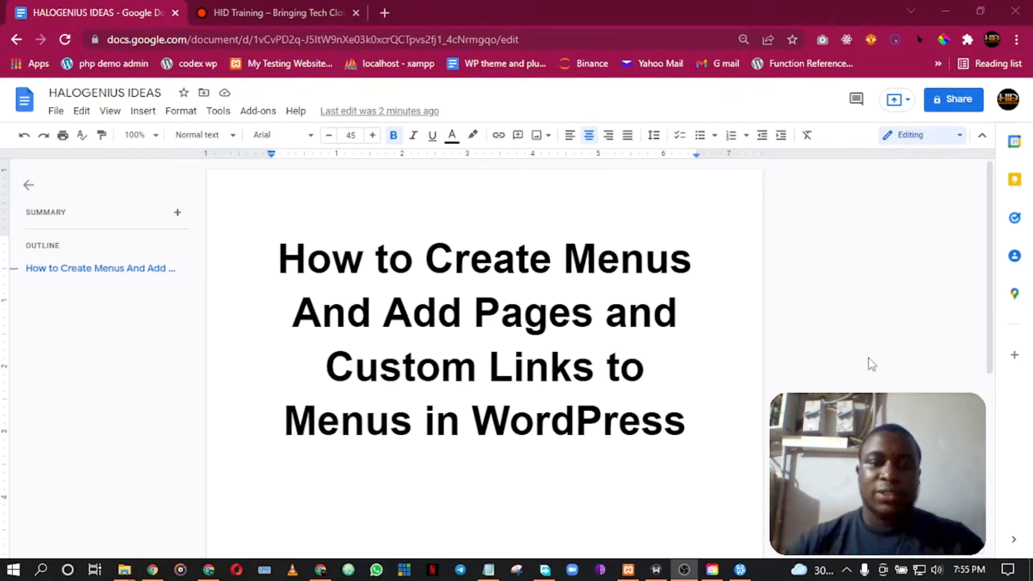
- Switch to the HID Training website, reload its homepage and look through its sections
click(321, 570)
click(246, 7)
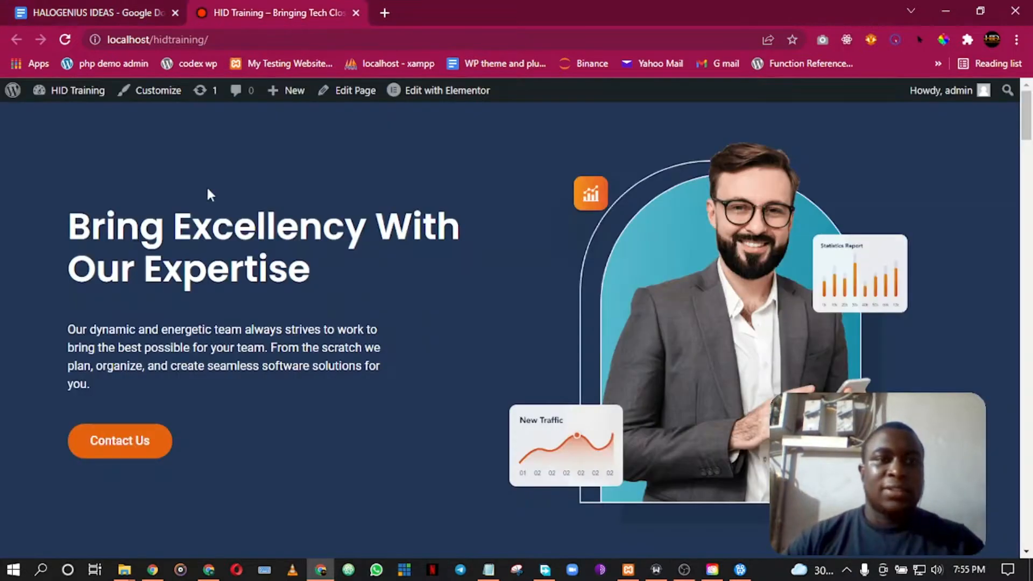
click(65, 41)
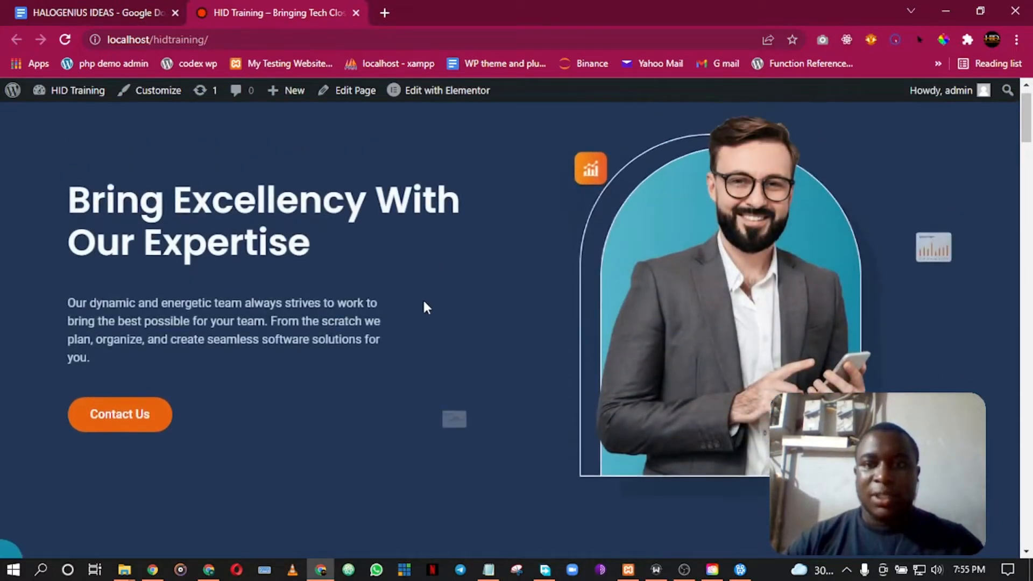
scroll(424, 299, down, 5)
scroll(425, 304, down, 8)
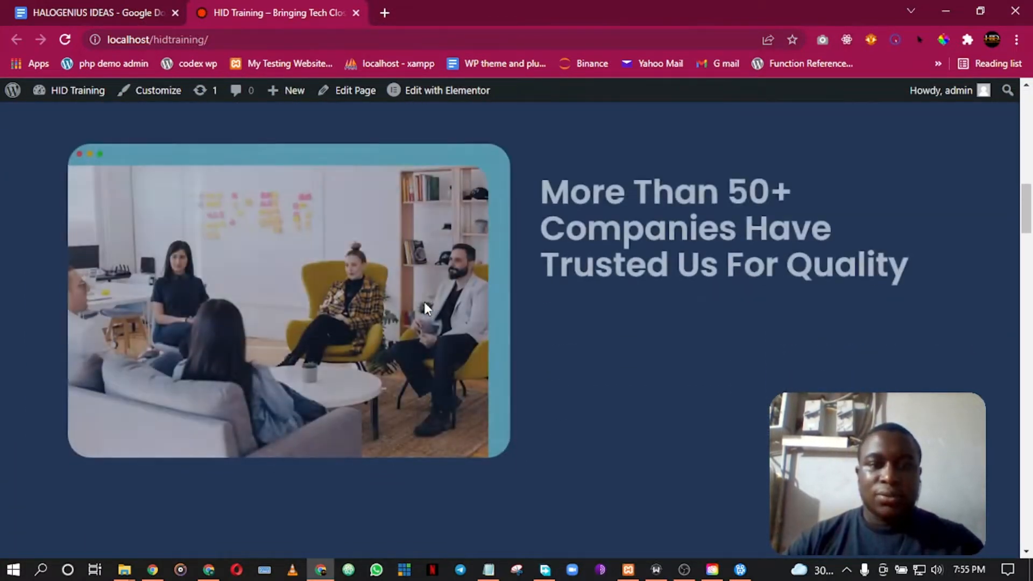
scroll(425, 304, up, 6)
scroll(423, 299, down, 10)
scroll(424, 299, up, 18)
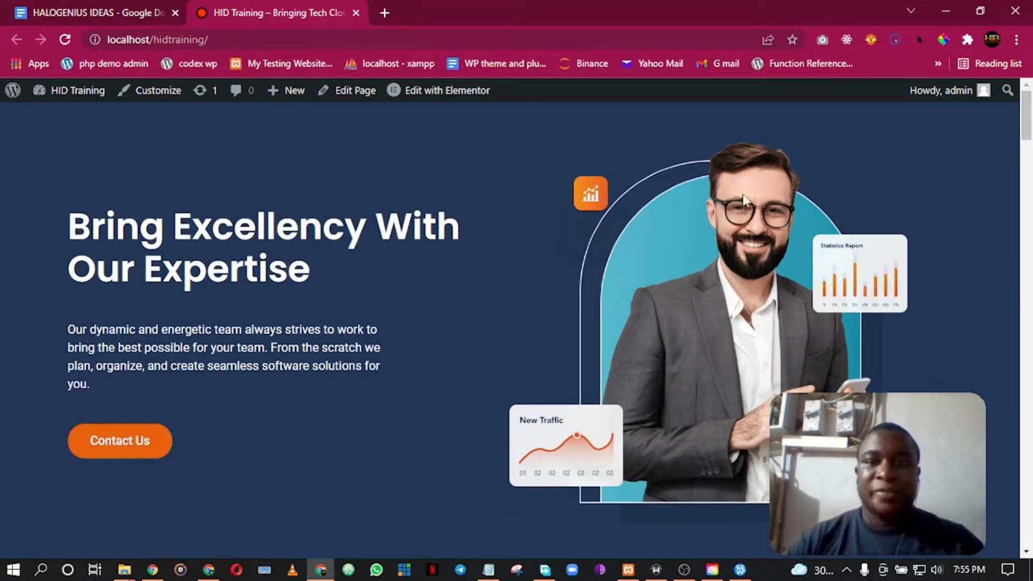
scroll(740, 320, down, 10)
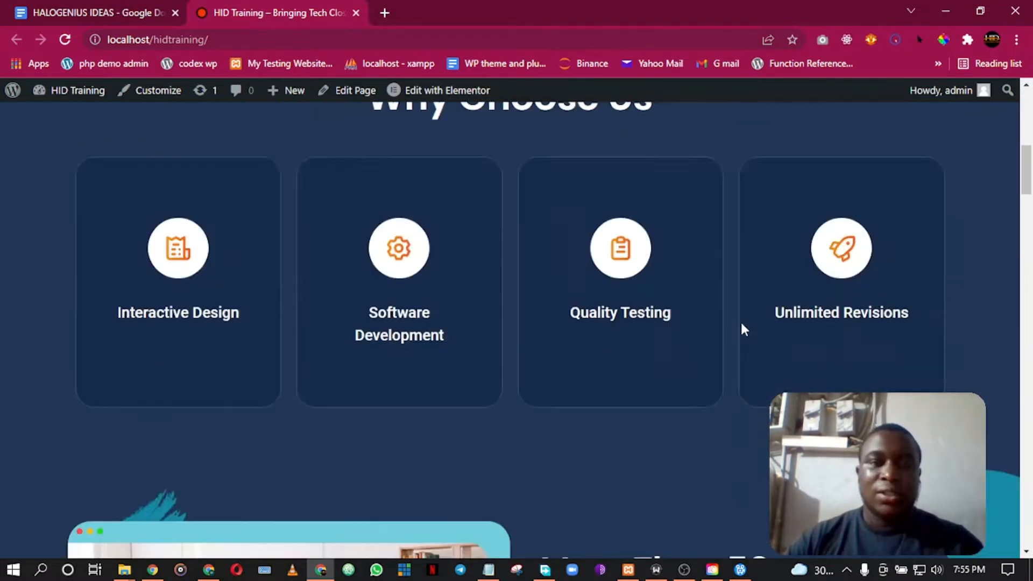
scroll(741, 321, down, 5)
scroll(741, 321, up, 8)
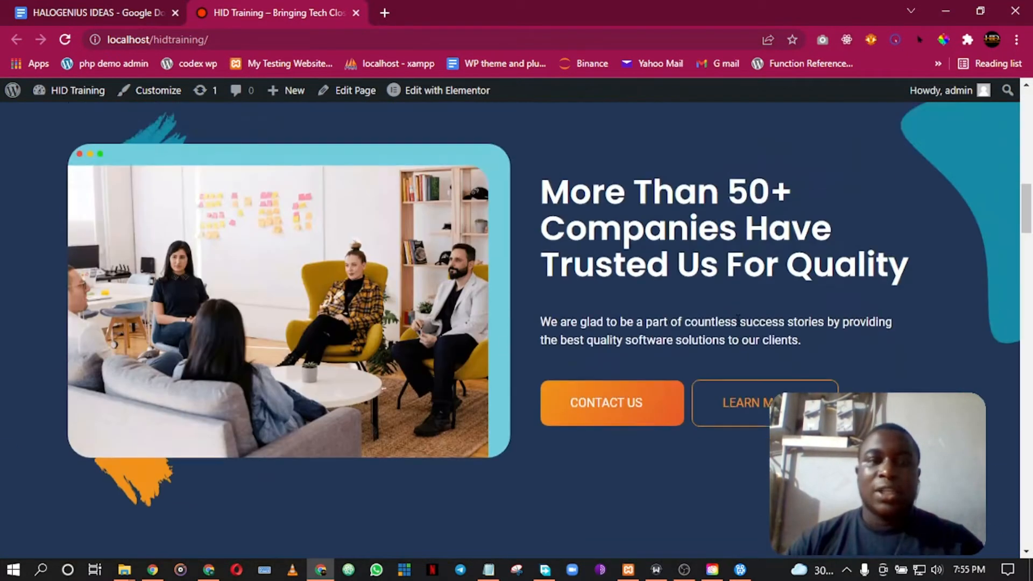
scroll(735, 322, up, 6)
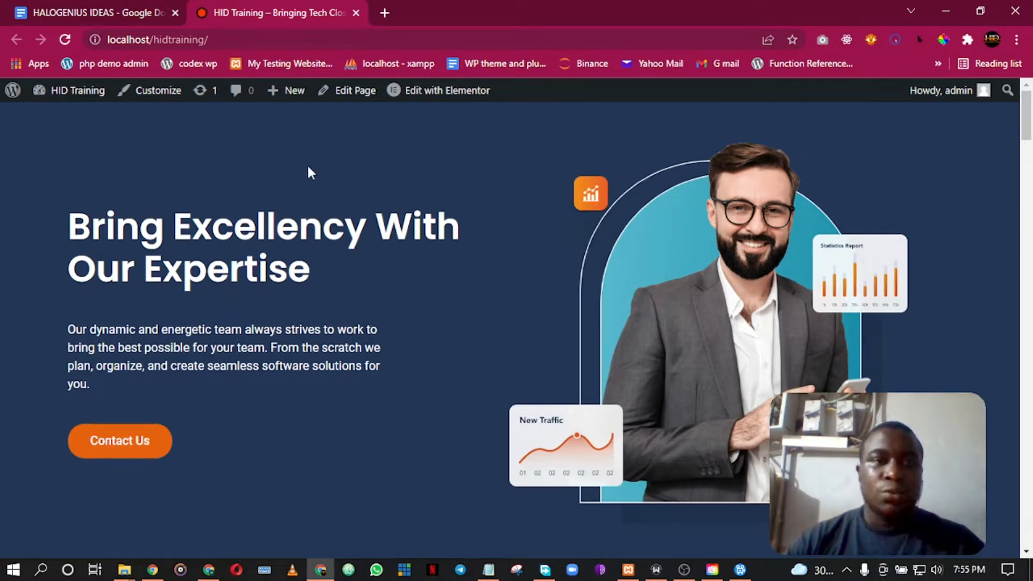
- Create a new WordPress page in a separate tab, title it Home and publish it
mouse_move(281, 93)
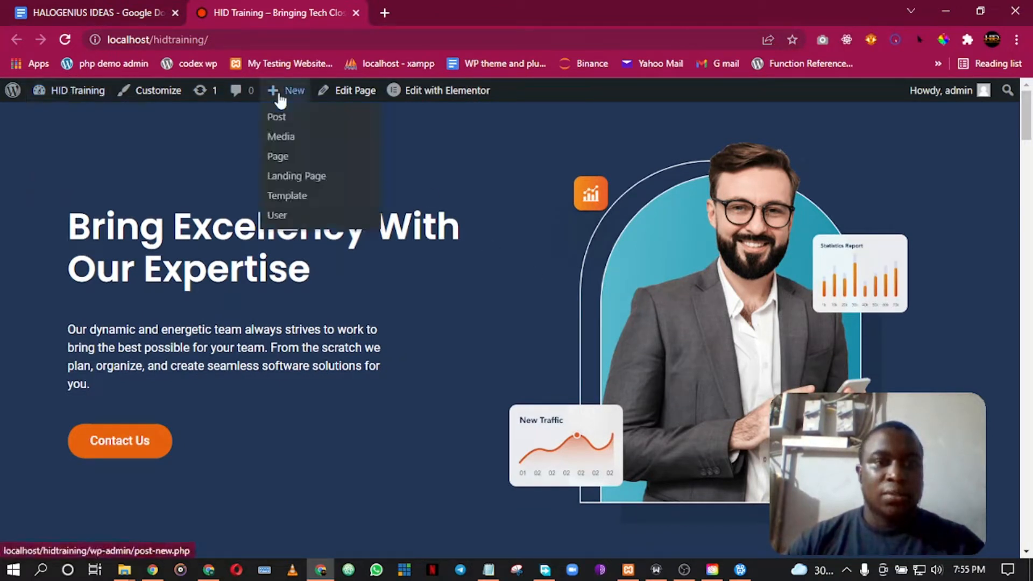
right_click(285, 155)
click(334, 164)
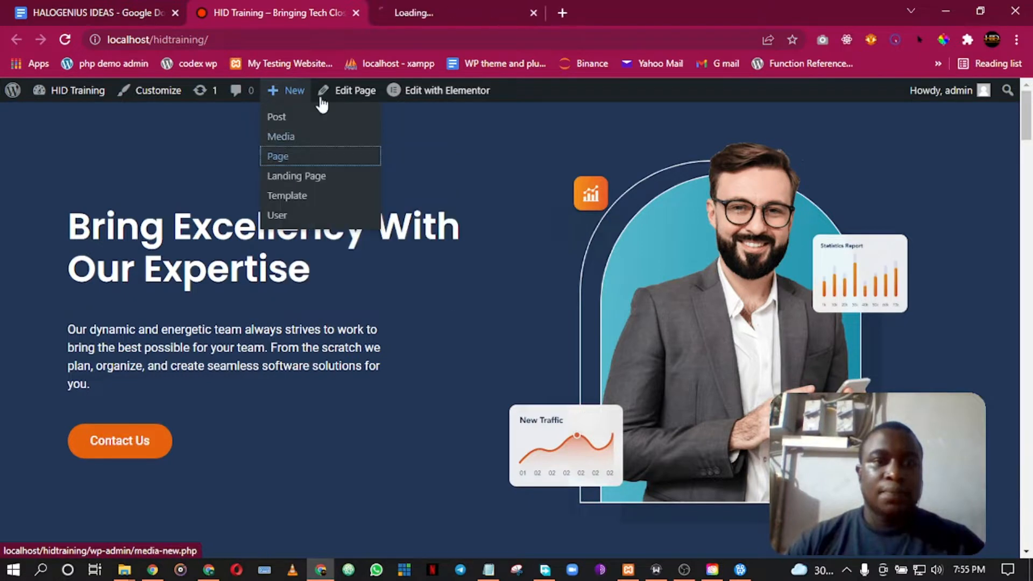
click(425, 8)
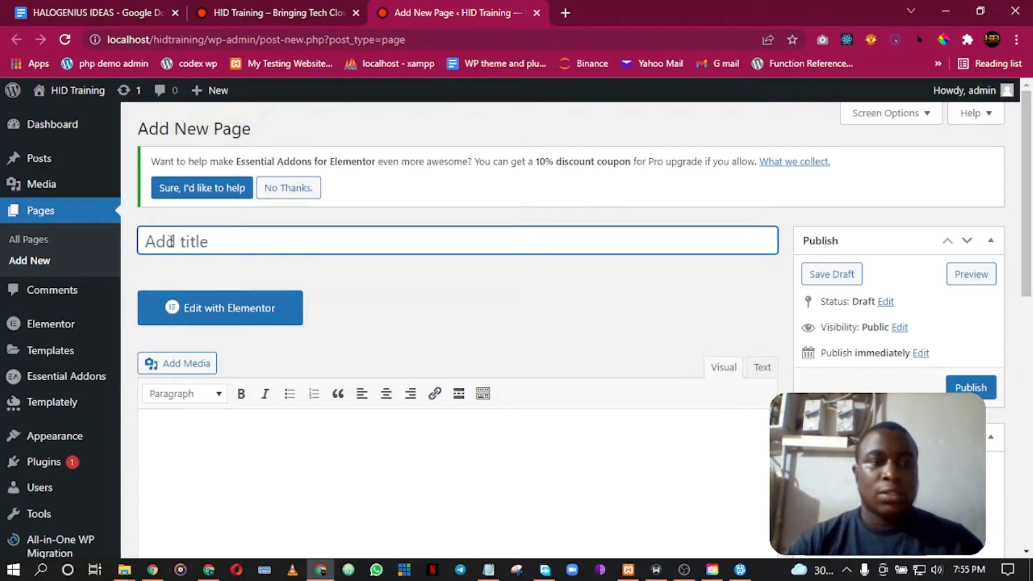
text(Home)
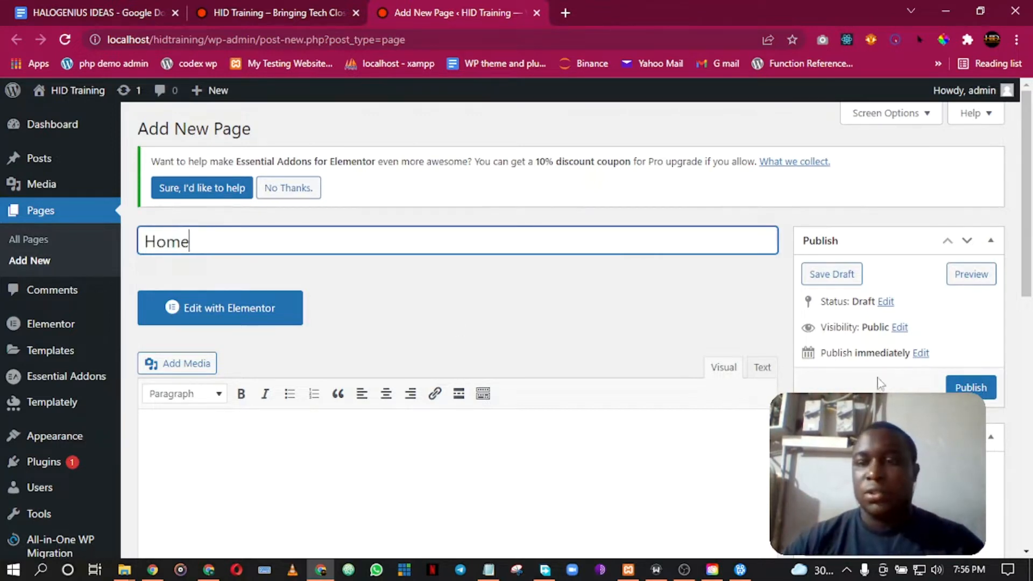
scroll(1030, 359, down, 4)
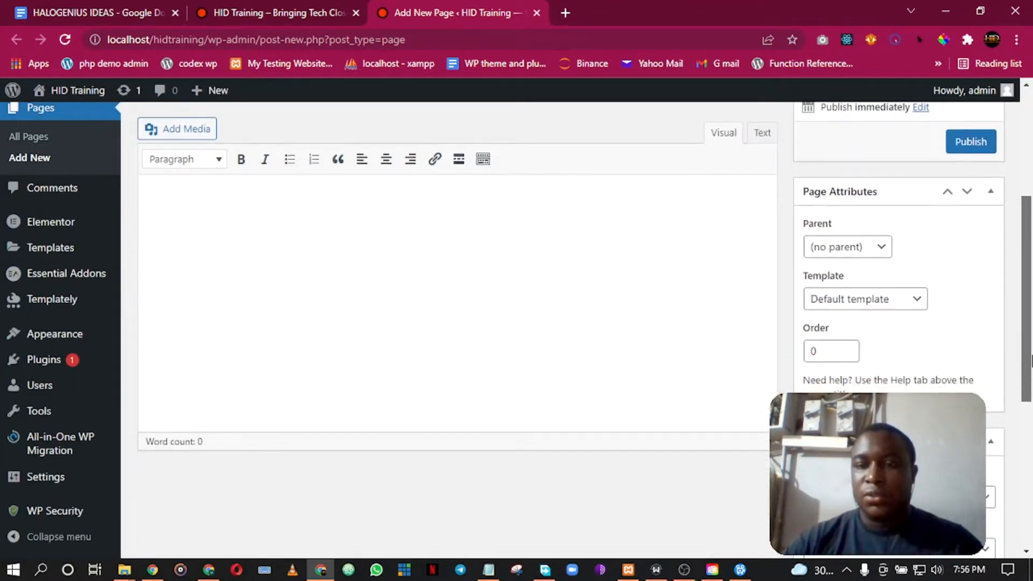
scroll(1030, 209, up, 4)
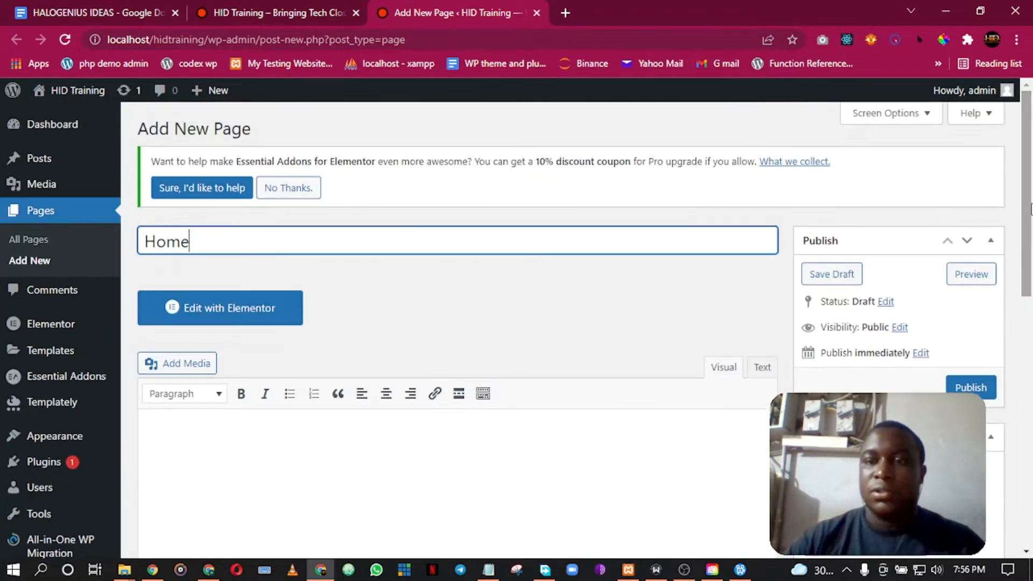
click(978, 388)
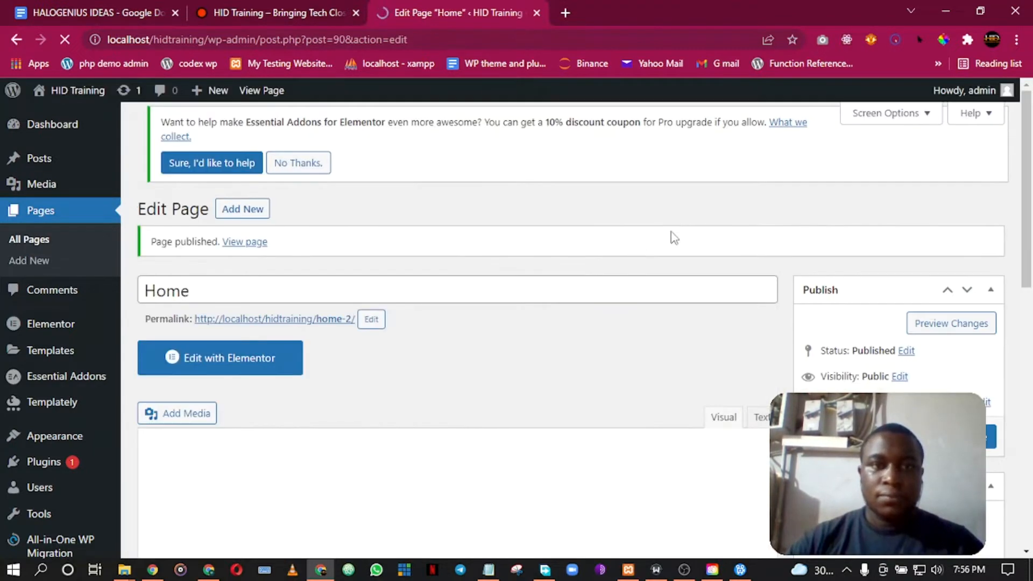
- Open the published Home page from its permalink in a new tab and examine its content and header navigation
right_click(309, 319)
click(334, 325)
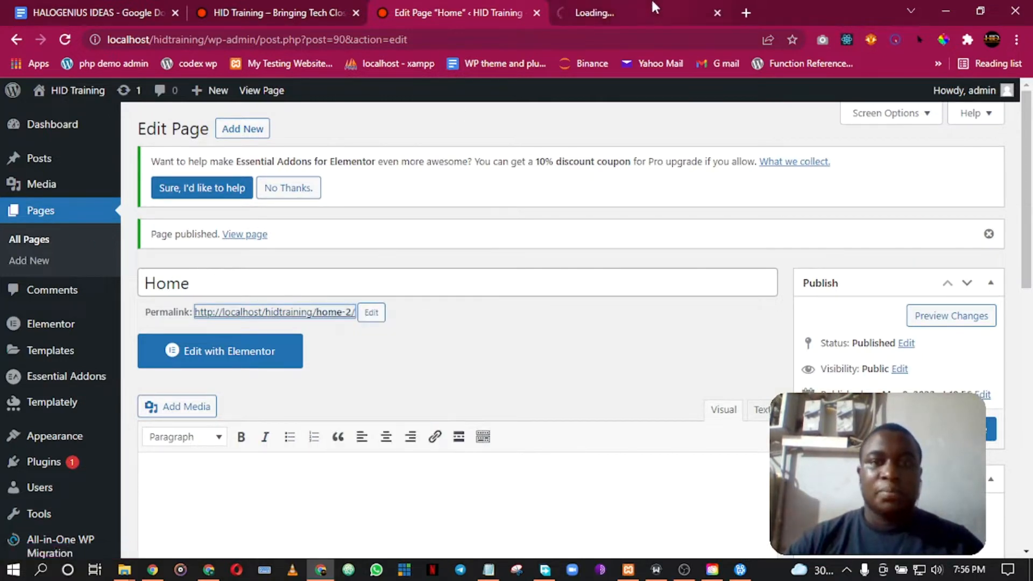
click(652, 7)
scroll(91, 334, down, 3)
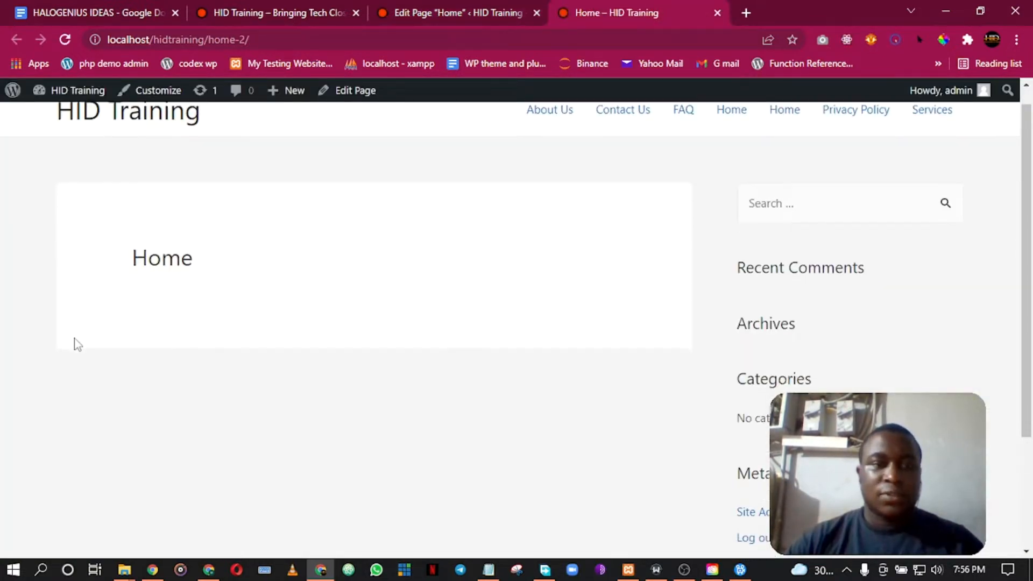
scroll(144, 334, up, 3)
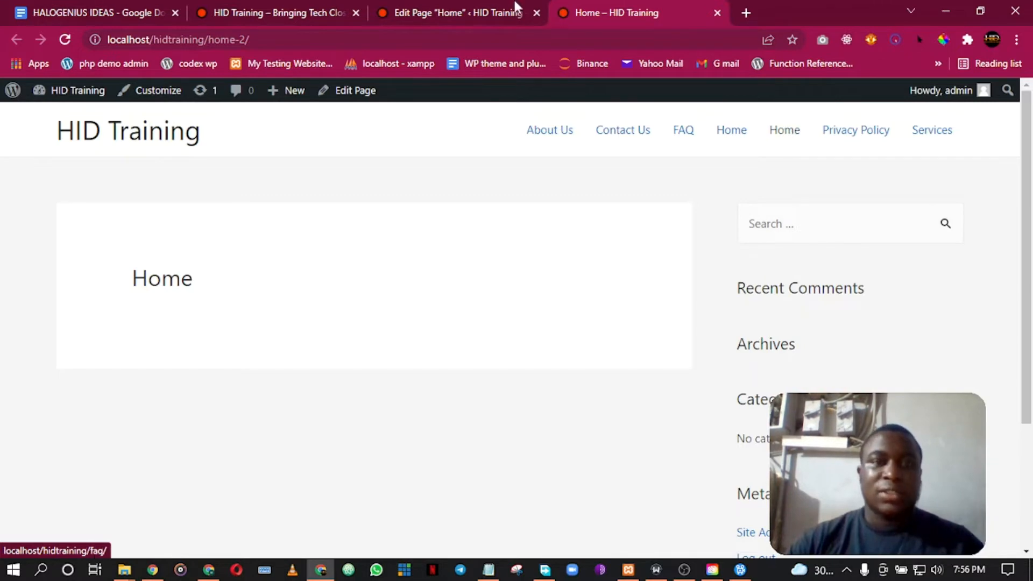
- Compare the site's current front page with the new Home page and its editing screen
click(375, 7)
click(244, 8)
click(424, 7)
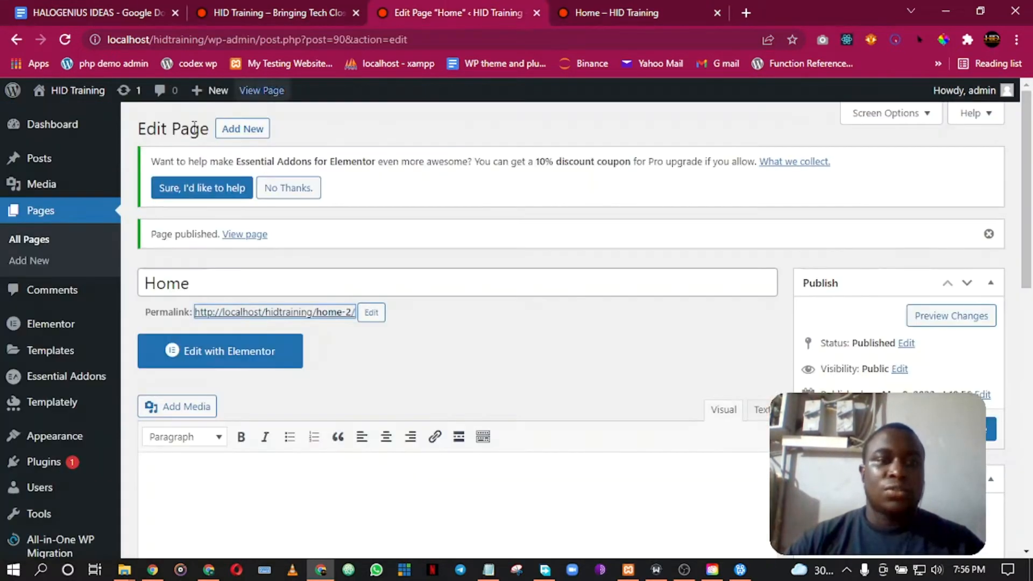
scroll(70, 272, down, 10)
mouse_move(65, 468)
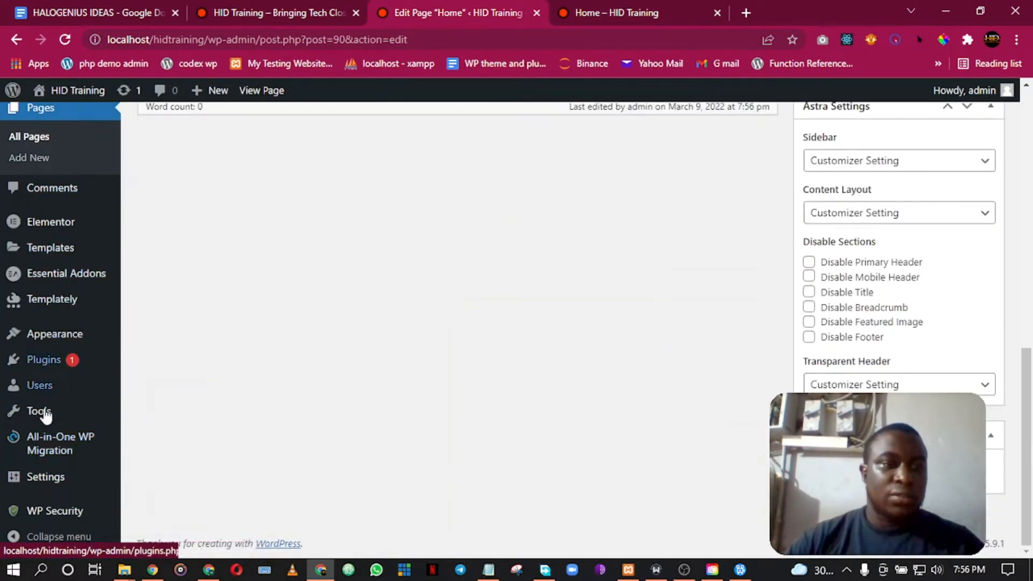
click(335, 7)
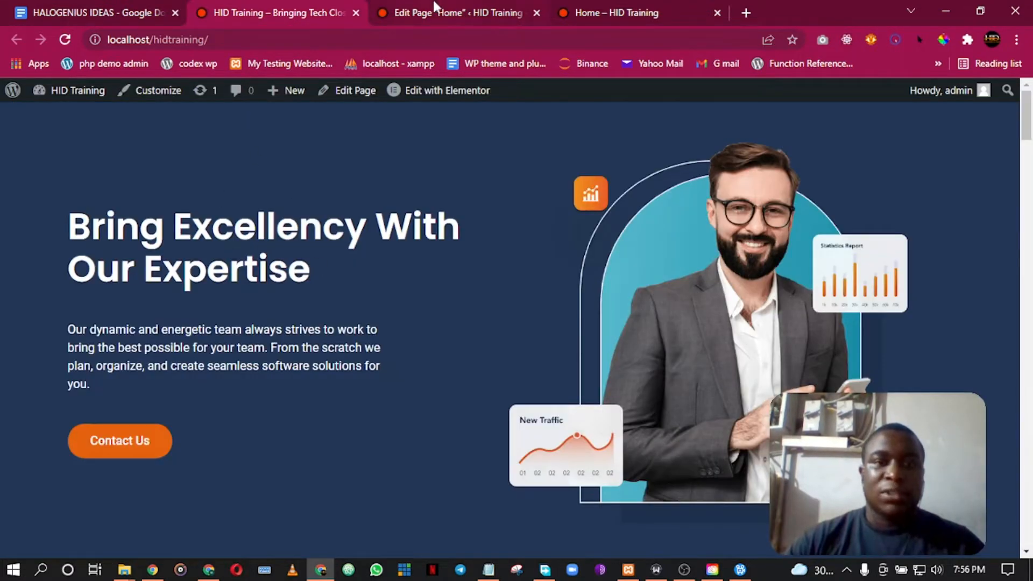
click(460, 7)
click(630, 6)
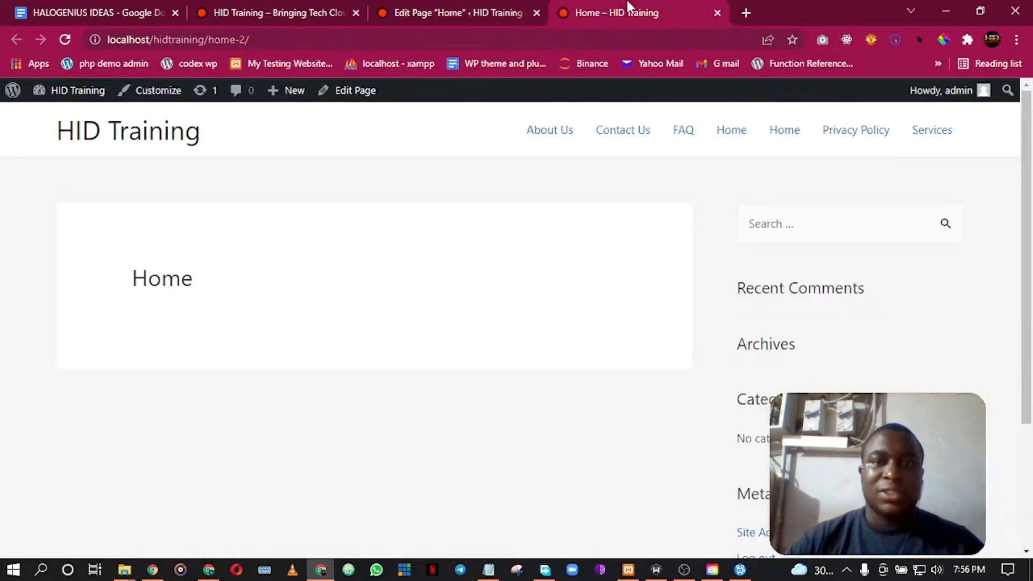
click(349, 6)
- Open the Reading settings in a new tab, set the static homepage to the new Home page and save the changes
click(431, 8)
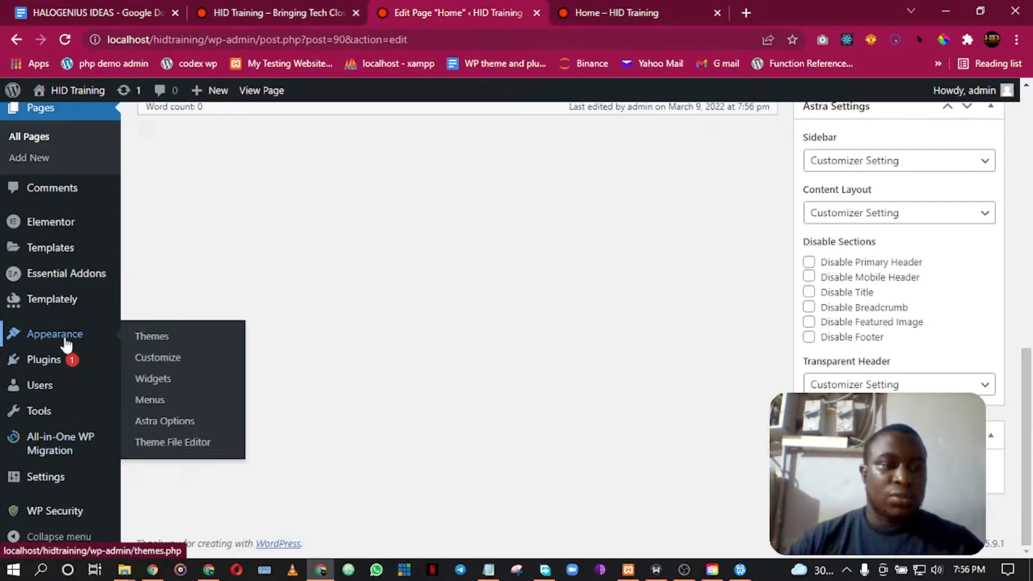
mouse_move(45, 477)
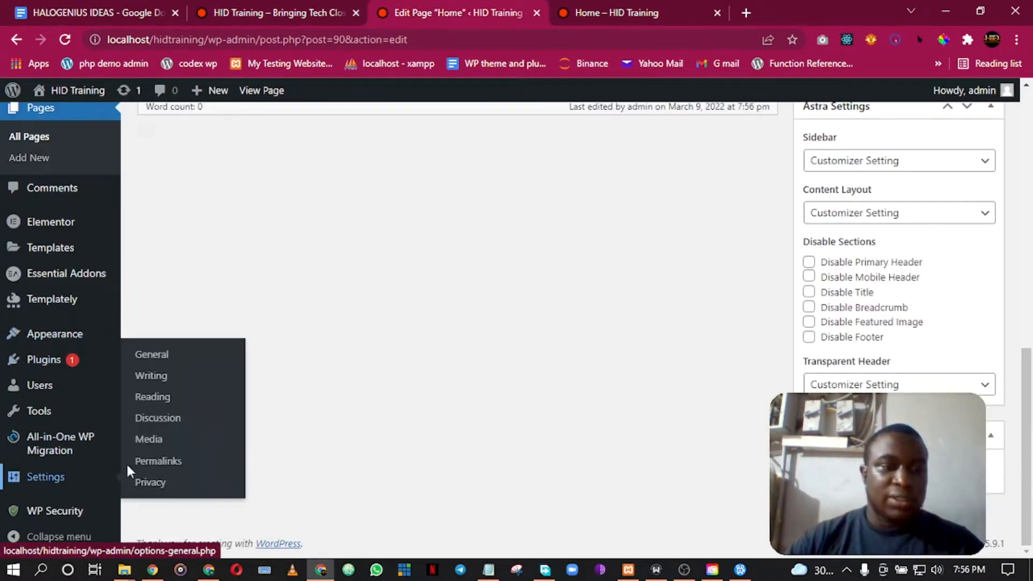
right_click(171, 407)
click(209, 410)
click(567, 11)
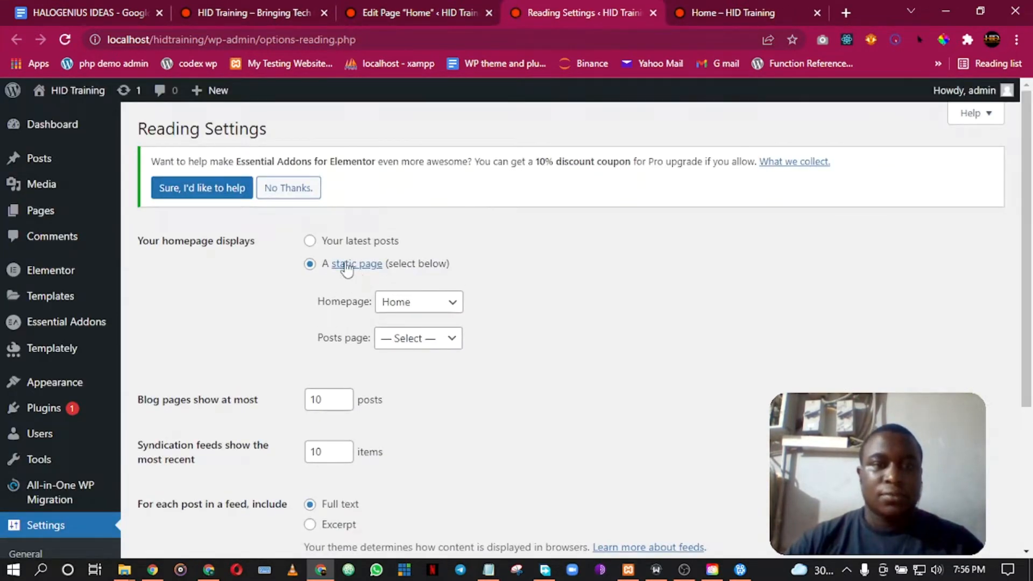
click(403, 305)
click(407, 398)
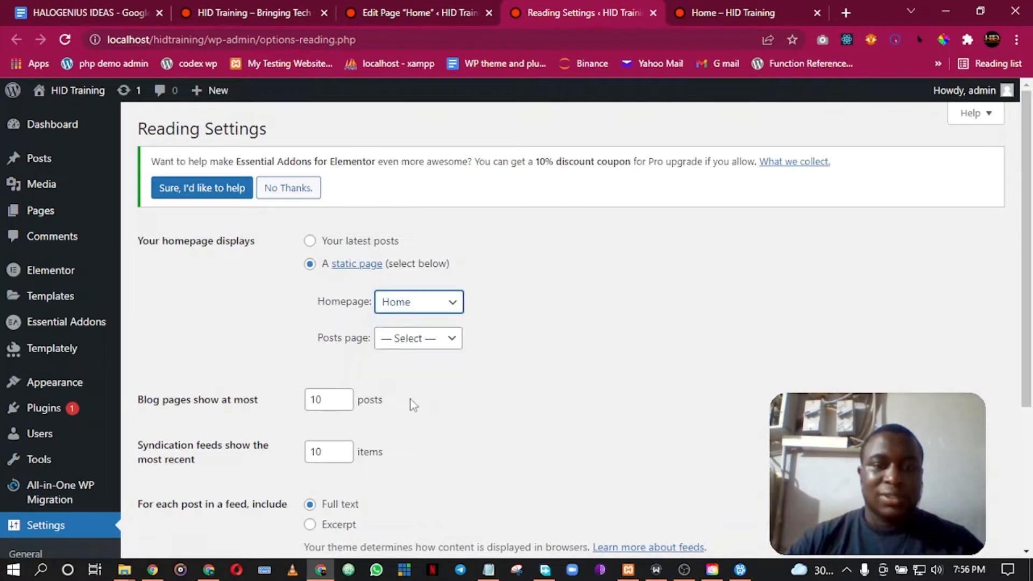
scroll(259, 294, down, 4)
click(179, 450)
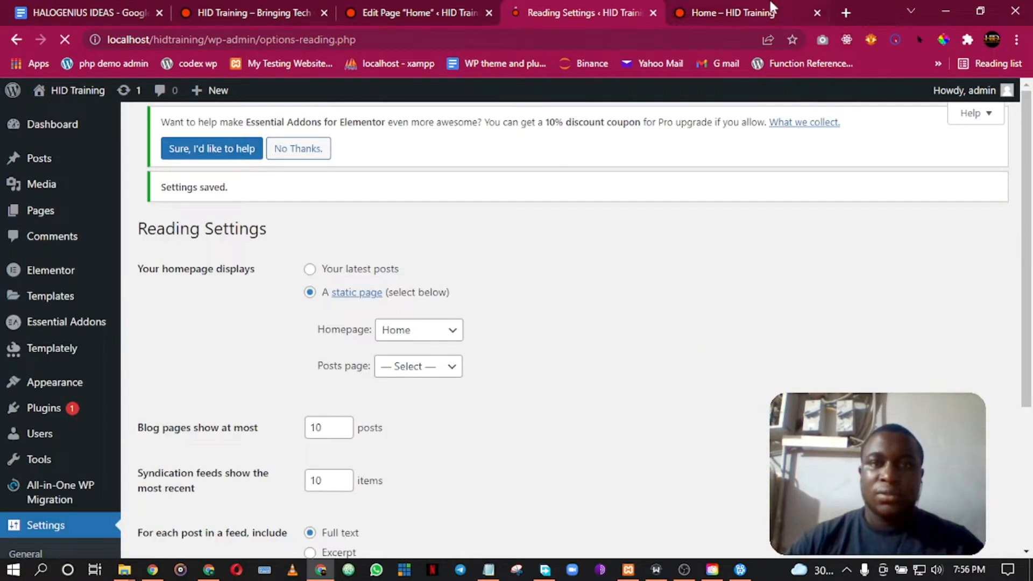
- Reload the site's front page to check the new homepage setting
click(769, 8)
click(240, 9)
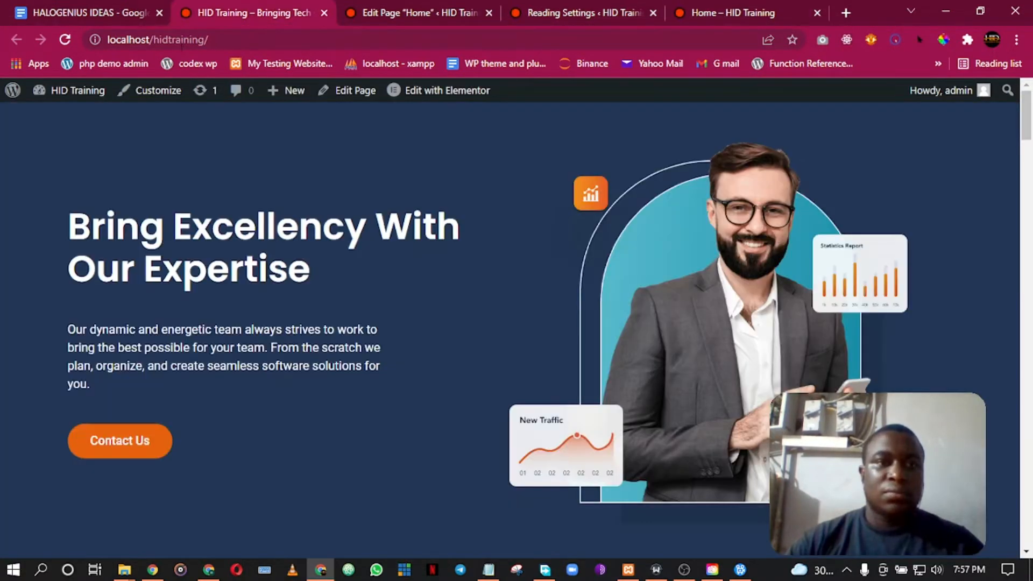
click(65, 41)
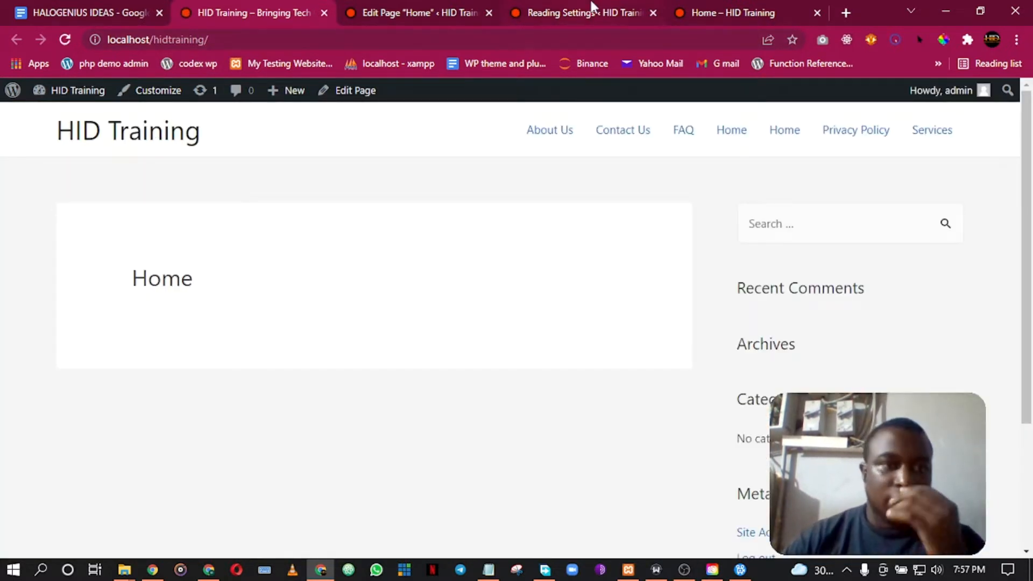
- Open the WordPress Menus page in a new tab and look over its menu items, structure and display locations
click(432, 7)
scroll(428, 271, up, 3)
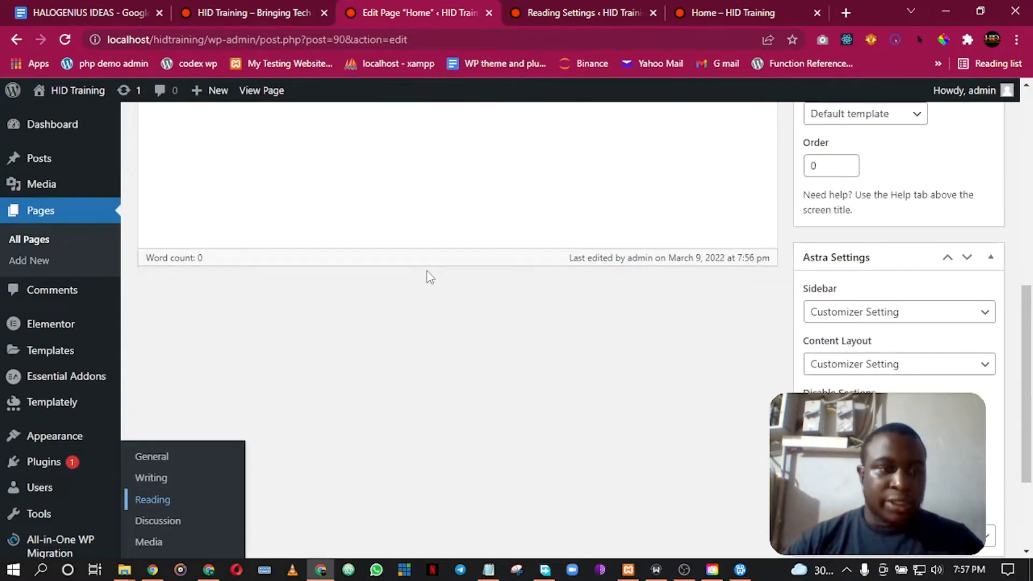
scroll(426, 272, down, 3)
mouse_move(59, 336)
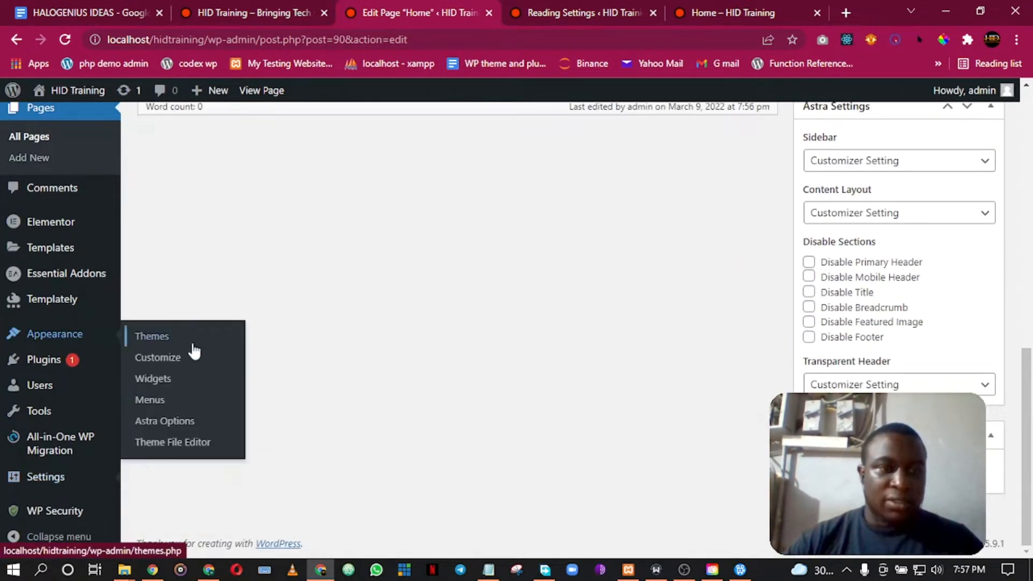
right_click(161, 401)
click(189, 411)
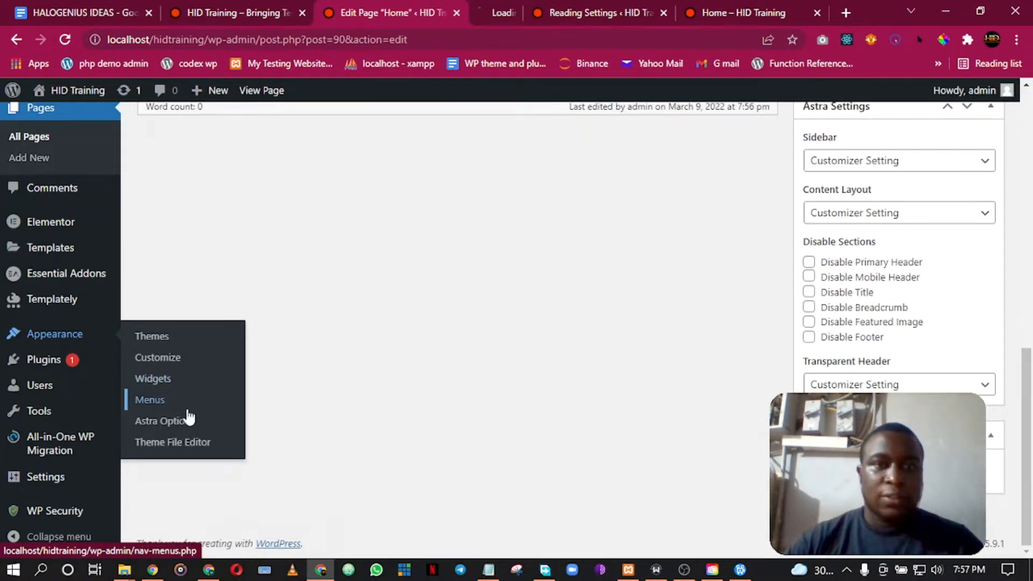
click(513, 8)
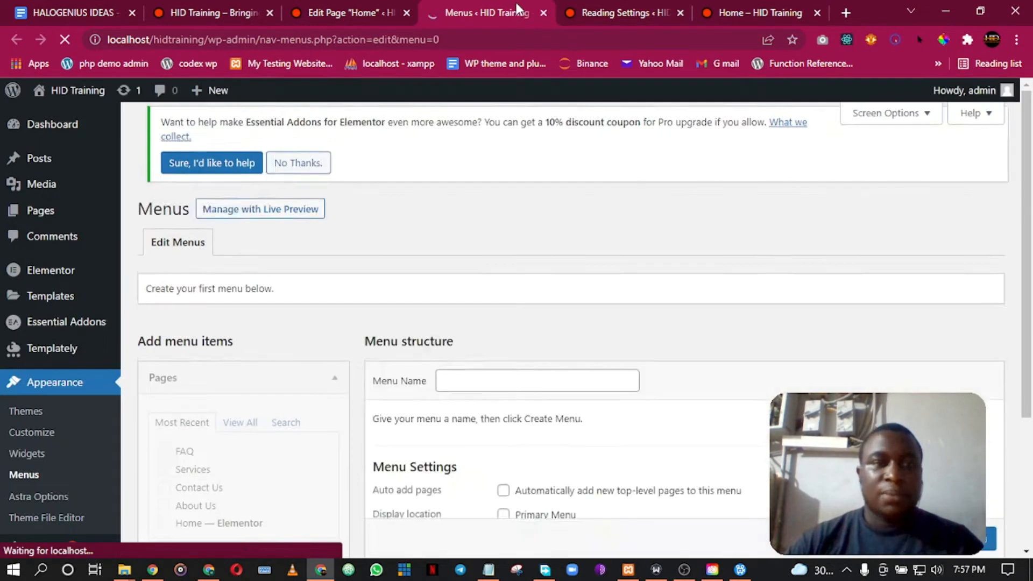
scroll(661, 256, down, 3)
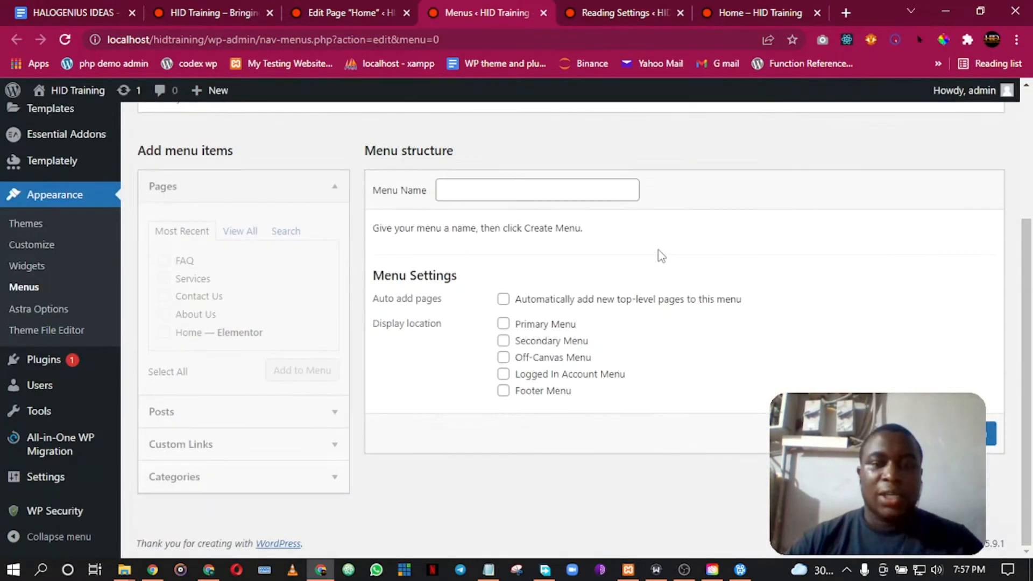
scroll(359, 231, up, 3)
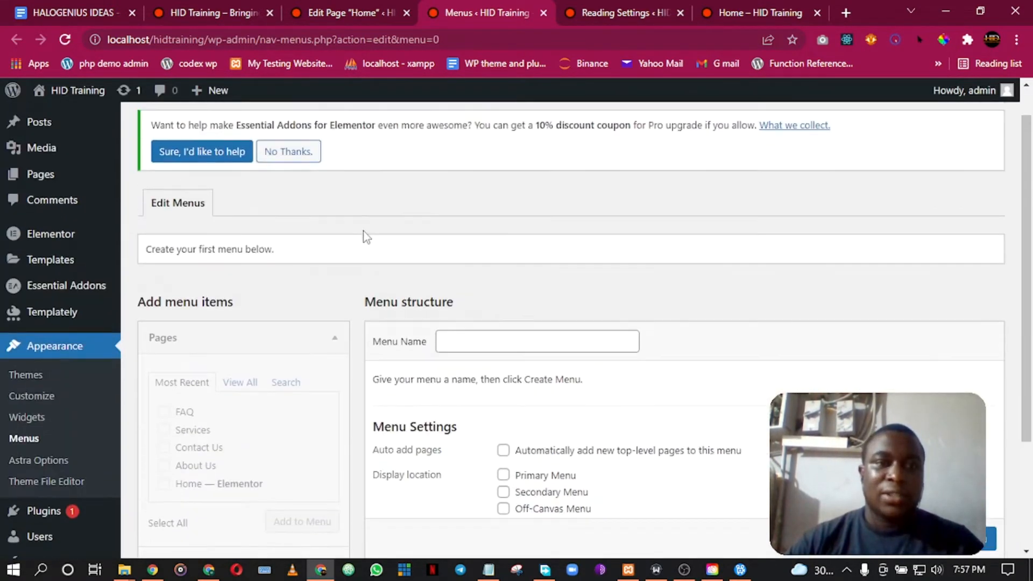
scroll(420, 246, down, 2)
scroll(240, 261, up, 2)
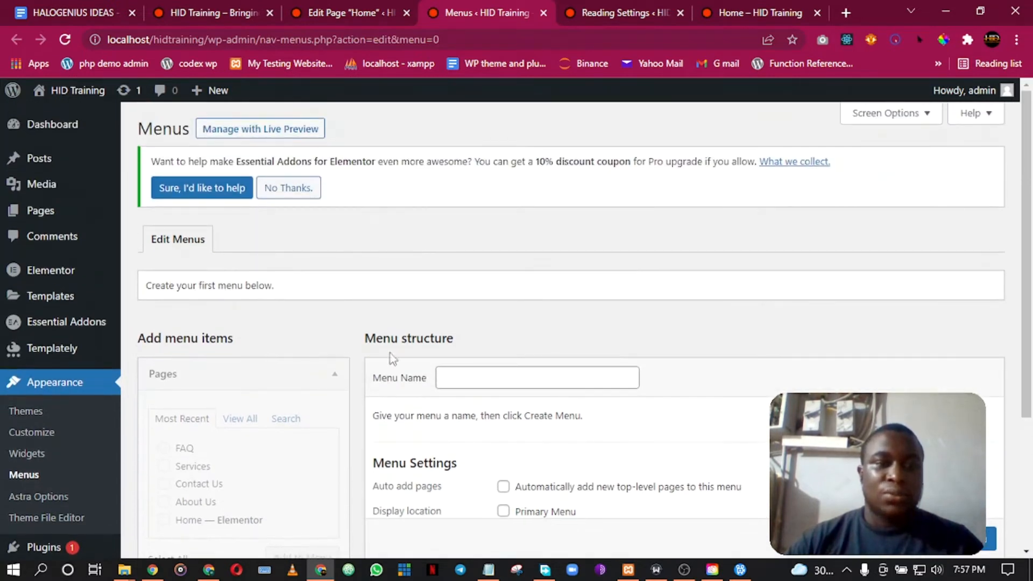
- Create a new menu named "main navigation"
scroll(627, 316, down, 3)
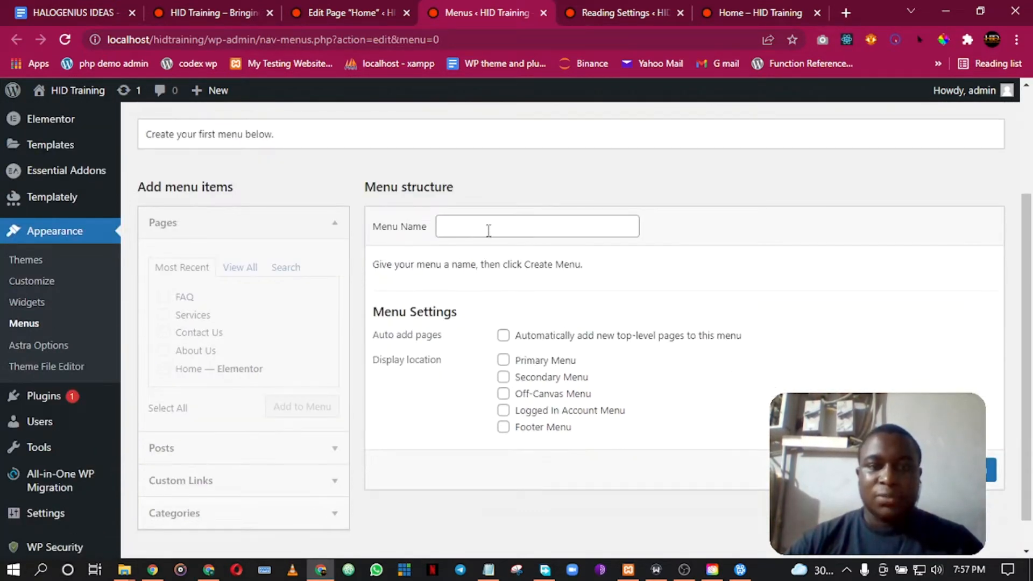
click(491, 225)
text(m)
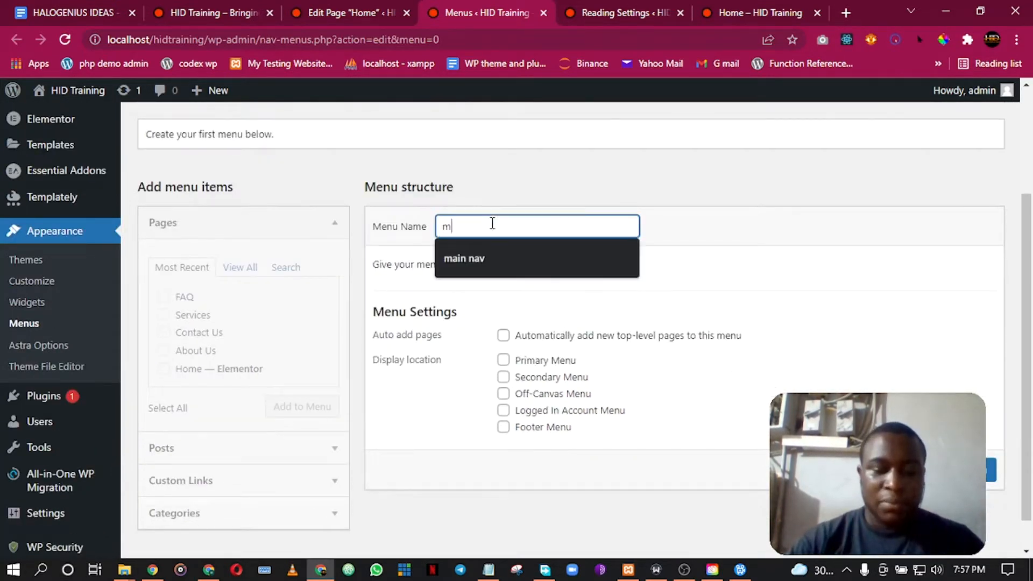
text(ain nav)
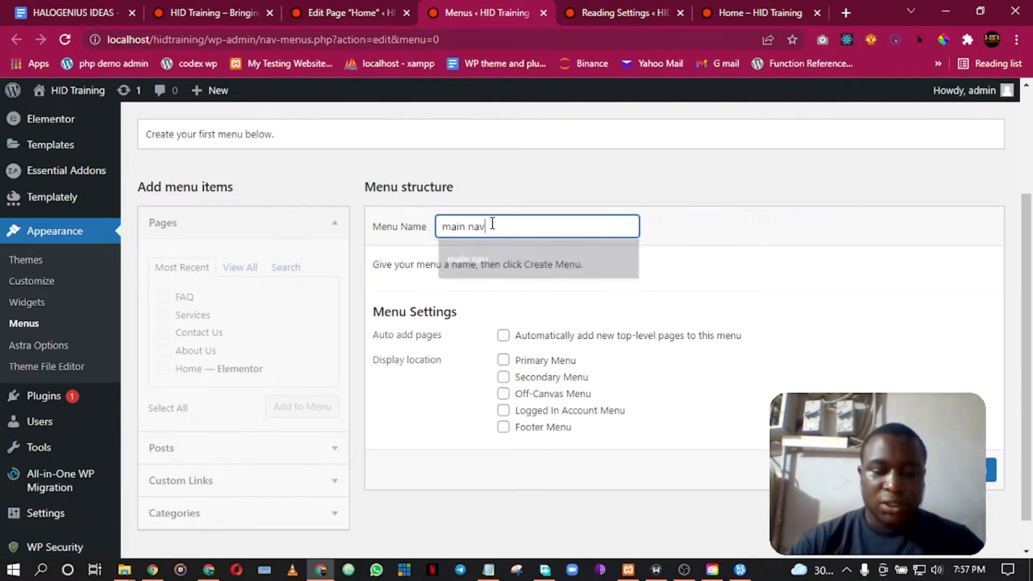
text(igation)
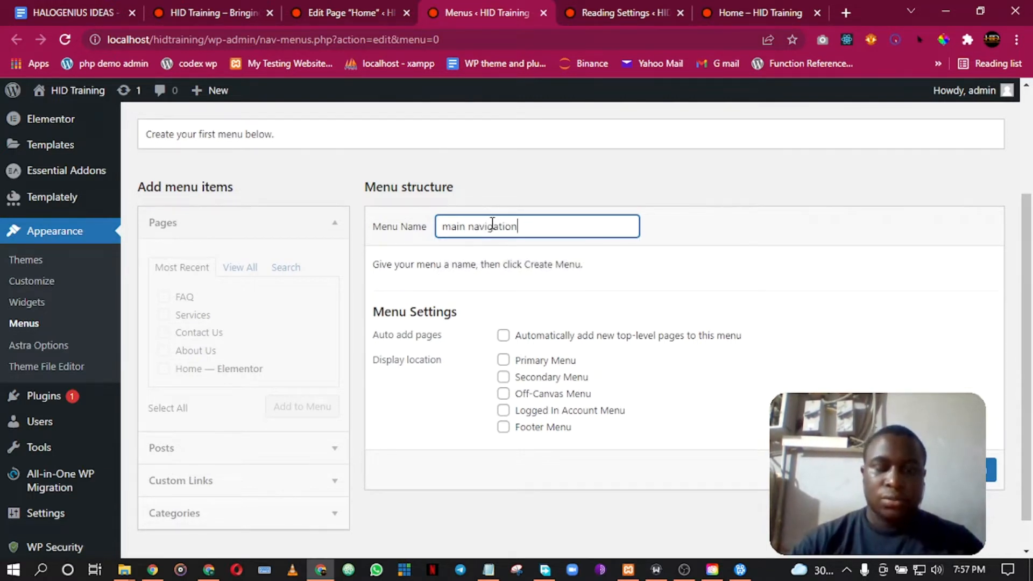
click(968, 470)
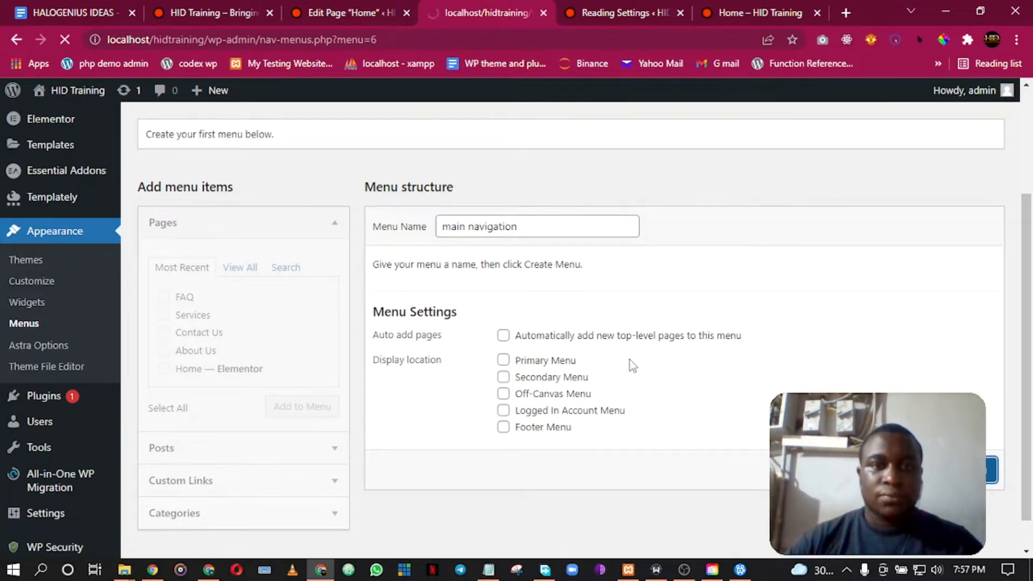
- Show all pages available as menu items and look through the list
scroll(476, 323, down, 3)
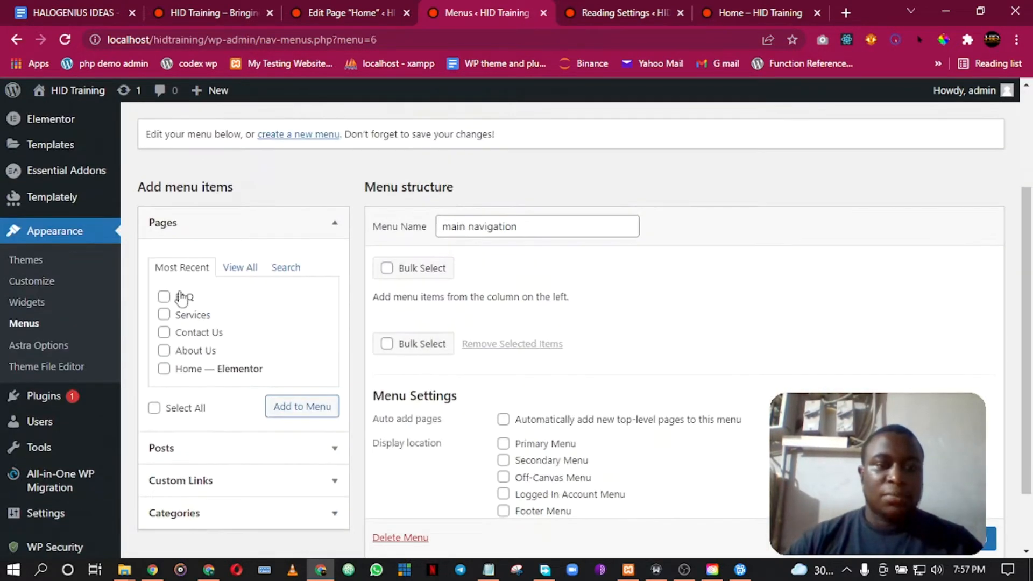
scroll(221, 299, down, 2)
scroll(231, 291, up, 2)
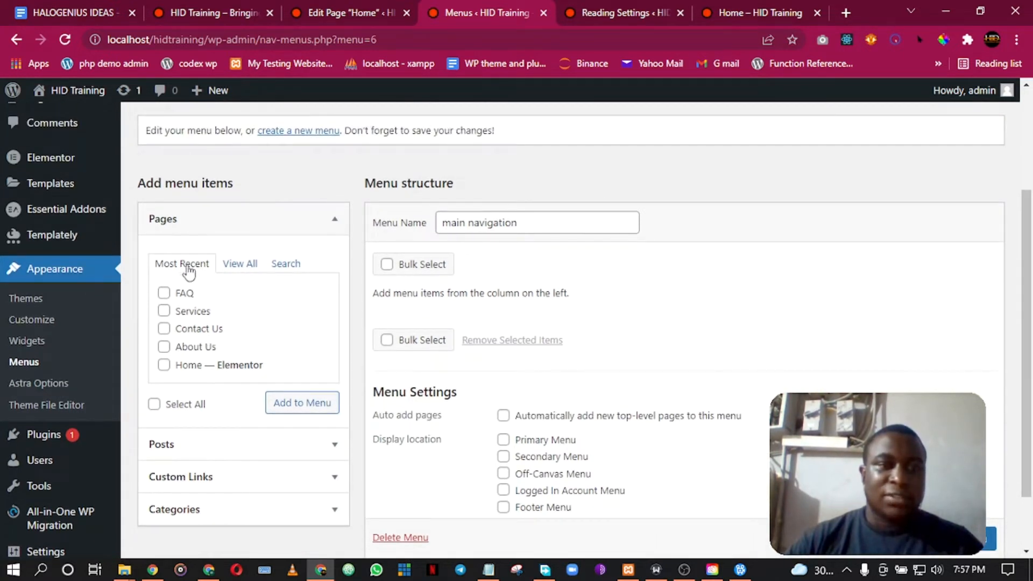
click(239, 264)
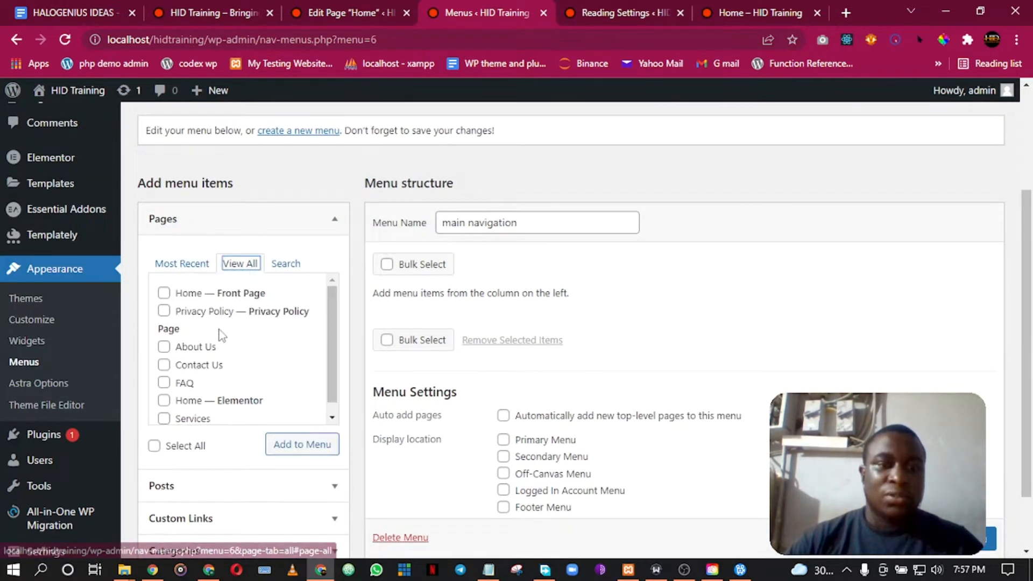
scroll(234, 345, up, 1)
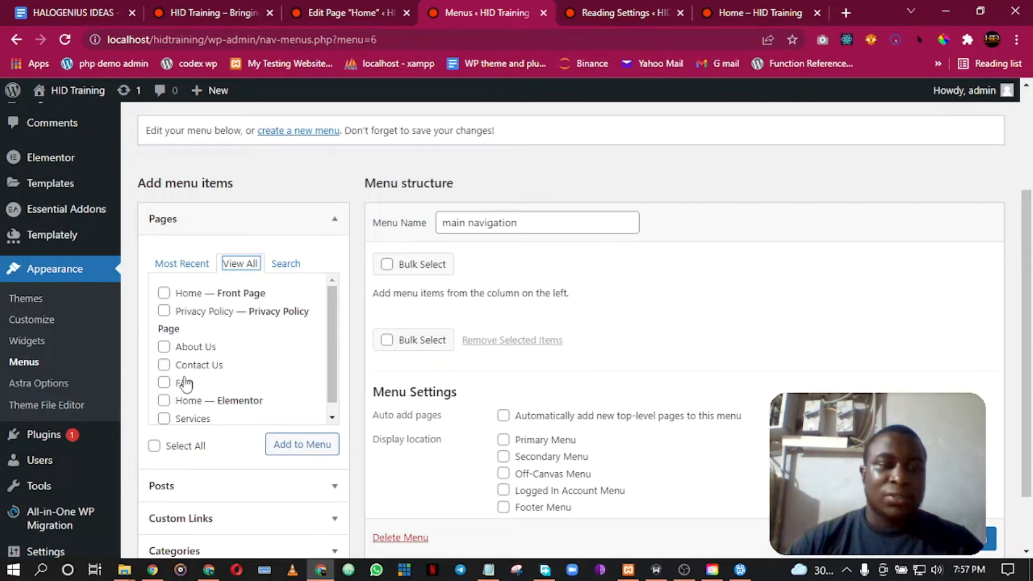
scroll(62, 315, up, 3)
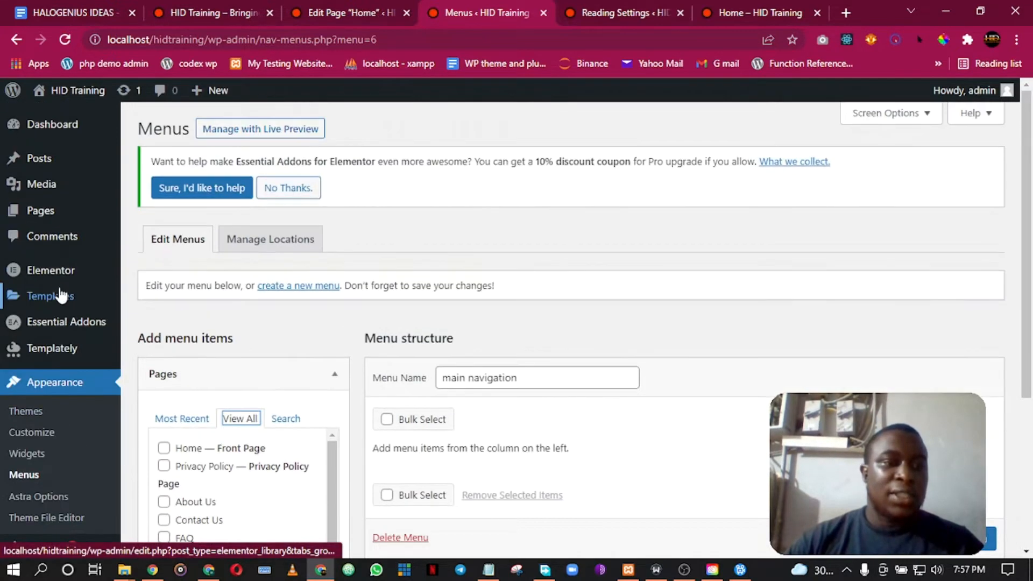
- Open the site's All Pages list in a new tab, review the published pages and return to the menu editor
mouse_move(52, 215)
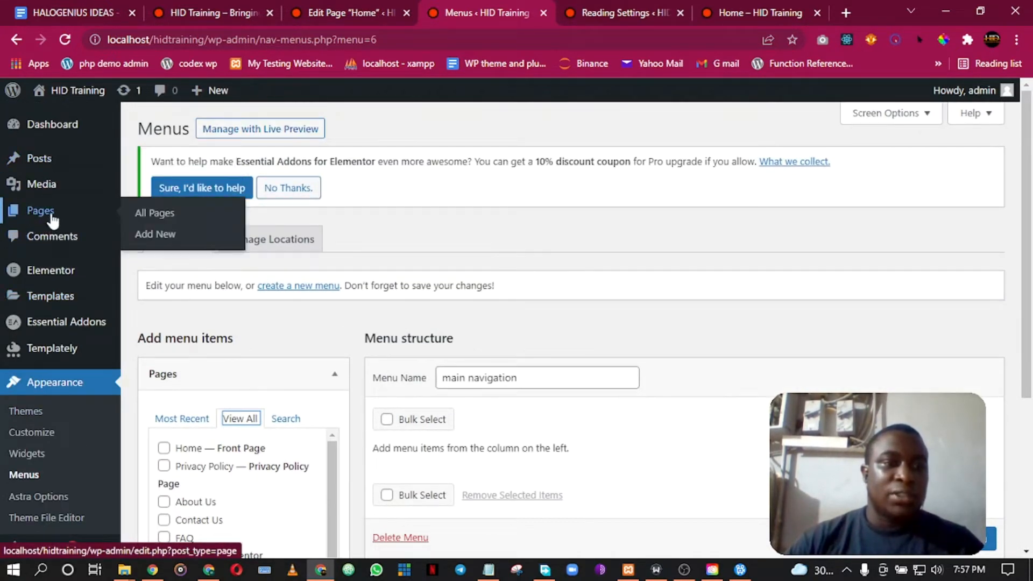
right_click(178, 216)
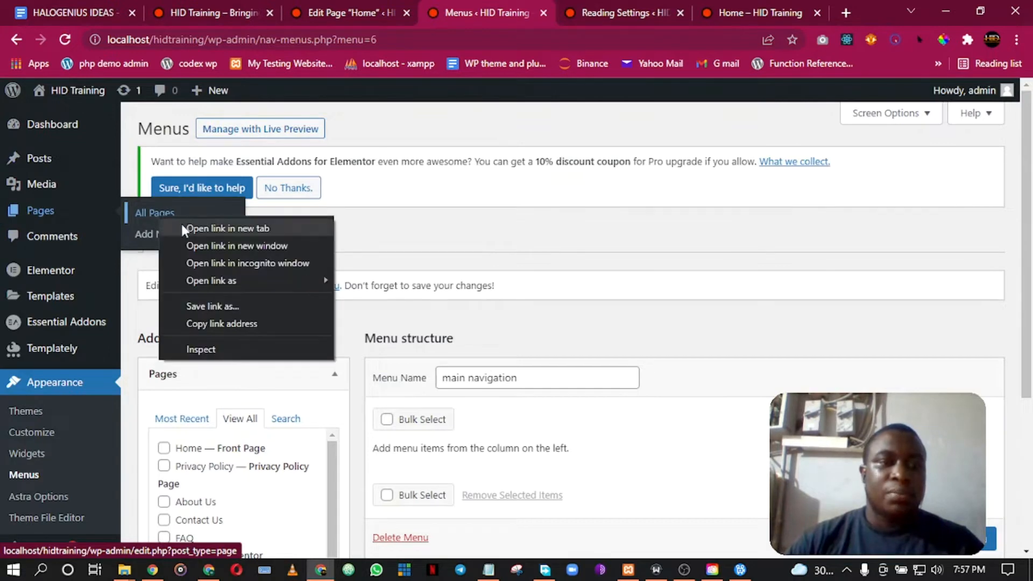
click(183, 224)
click(540, 9)
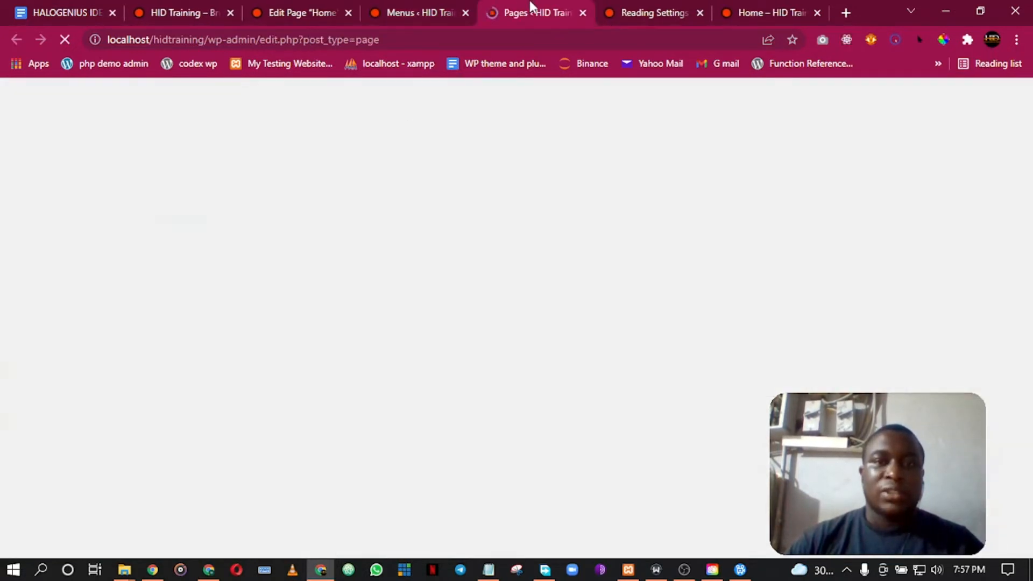
scroll(263, 371, down, 3)
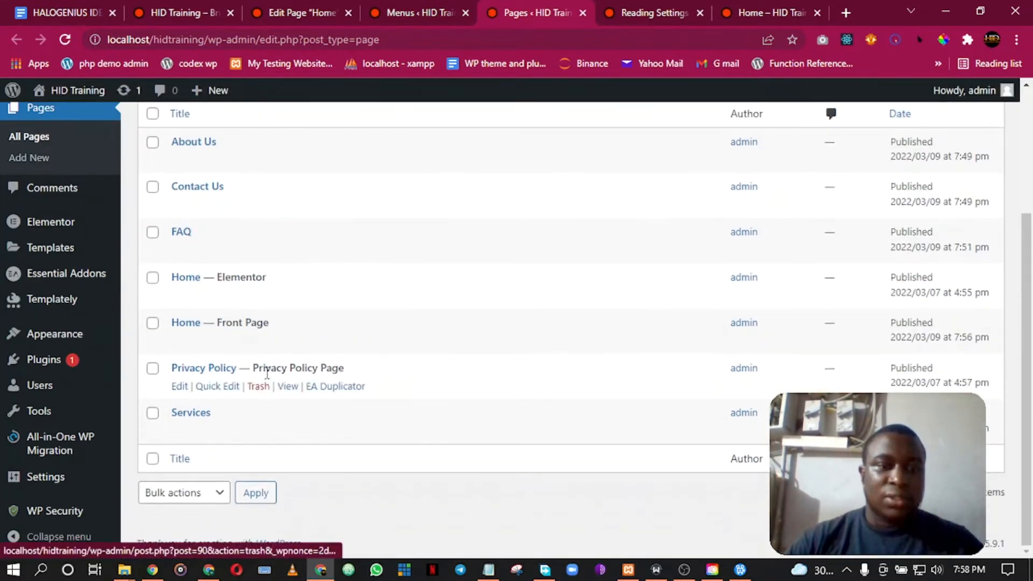
scroll(268, 385, up, 3)
click(420, 13)
- Add the Home page marked as Front Page to the main navigation menu
scroll(393, 240, down, 3)
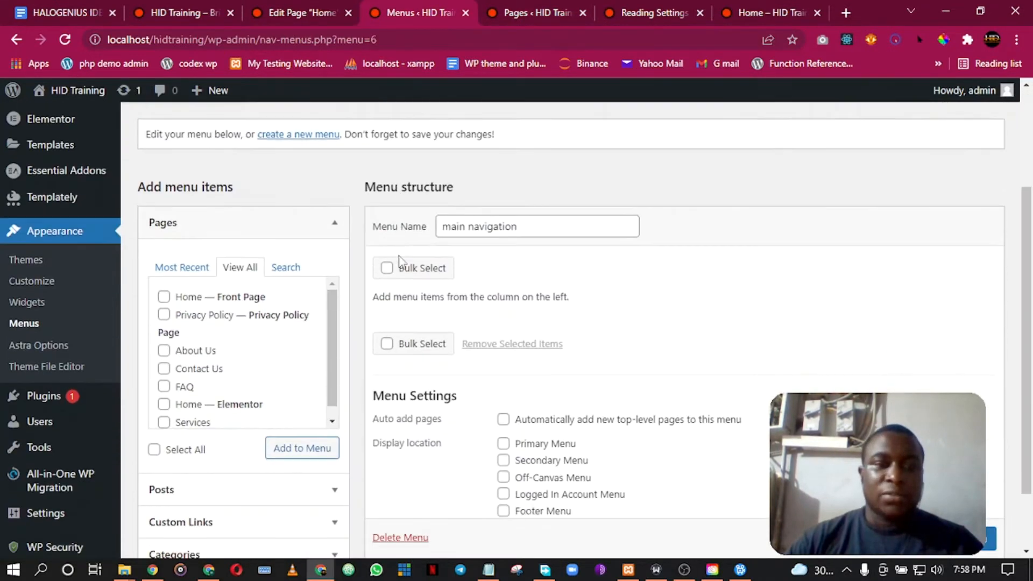
scroll(618, 325, down, 2)
scroll(565, 319, up, 2)
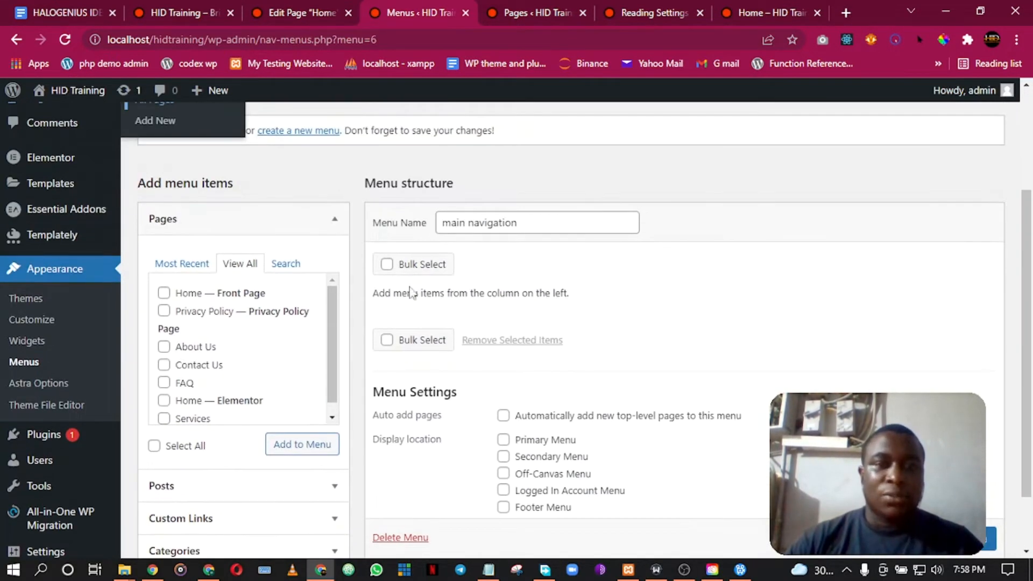
click(163, 293)
click(302, 443)
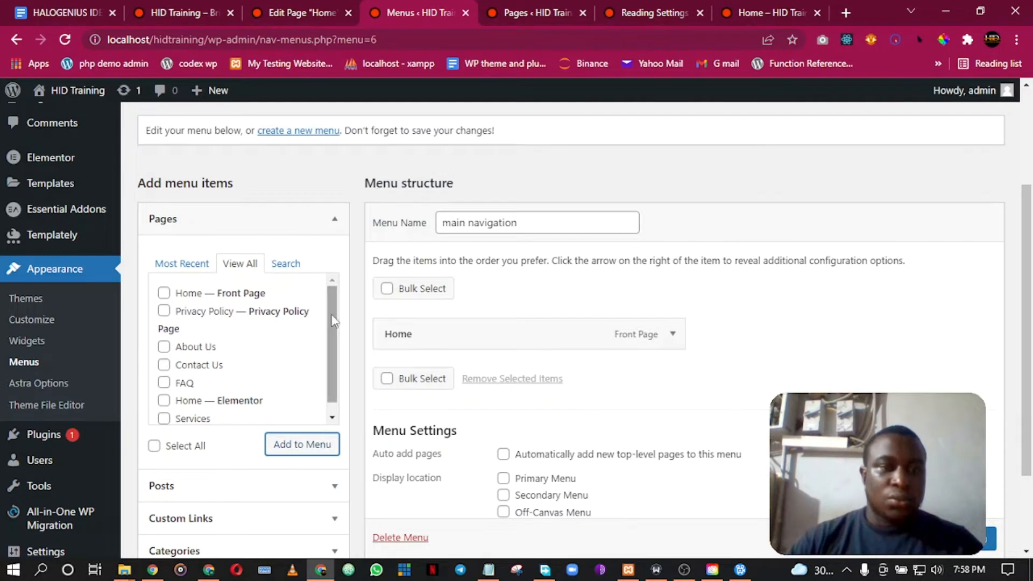
- Add the About Us, Contact Us and Services pages to the main navigation menu together
drag(334, 326, 332, 334)
click(162, 337)
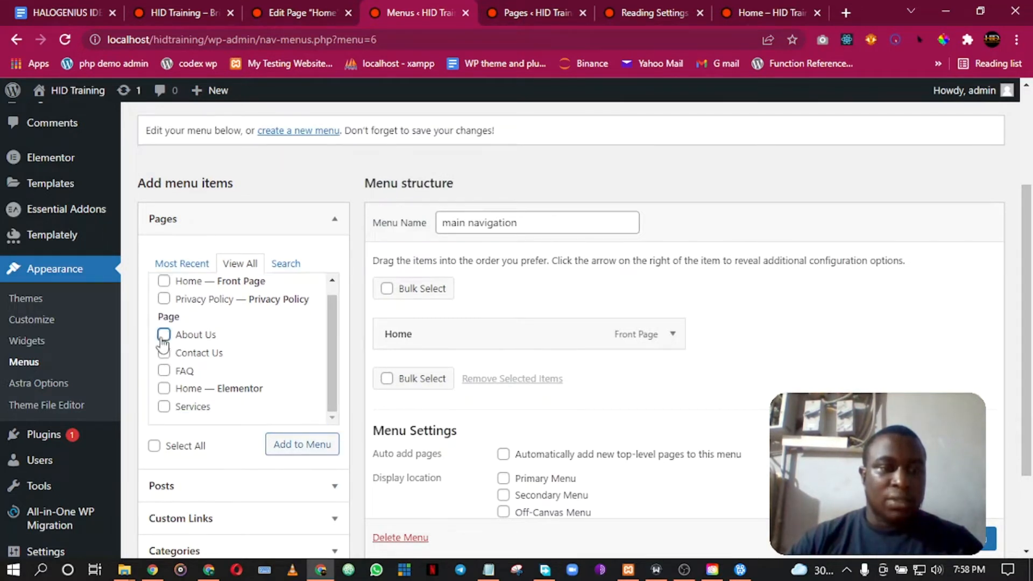
click(164, 353)
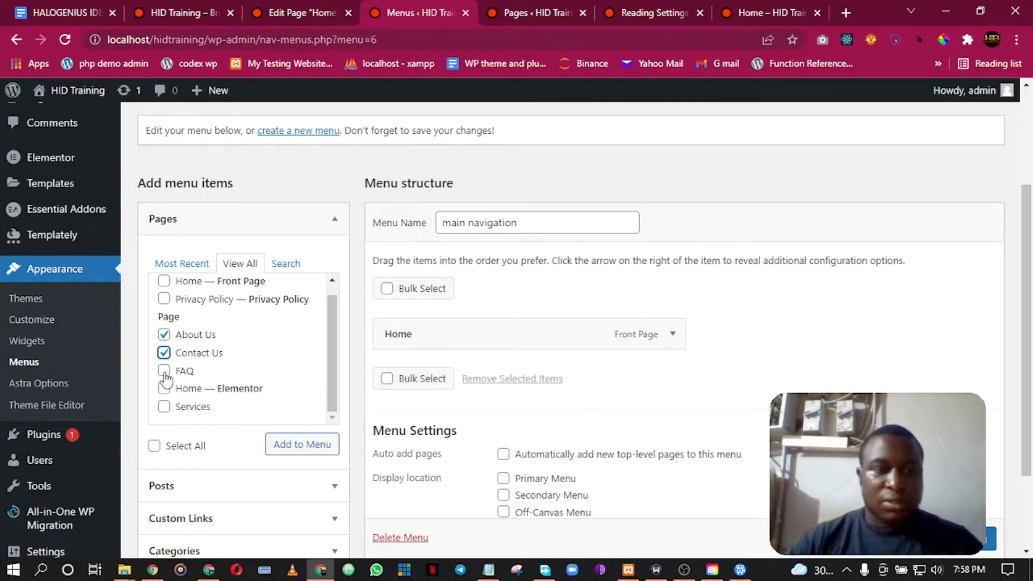
click(163, 406)
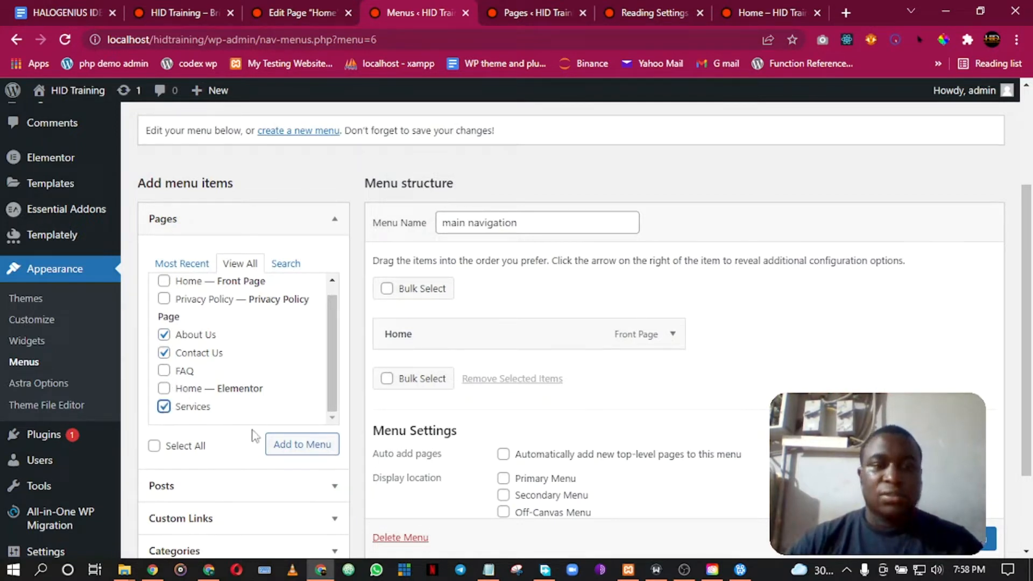
click(293, 445)
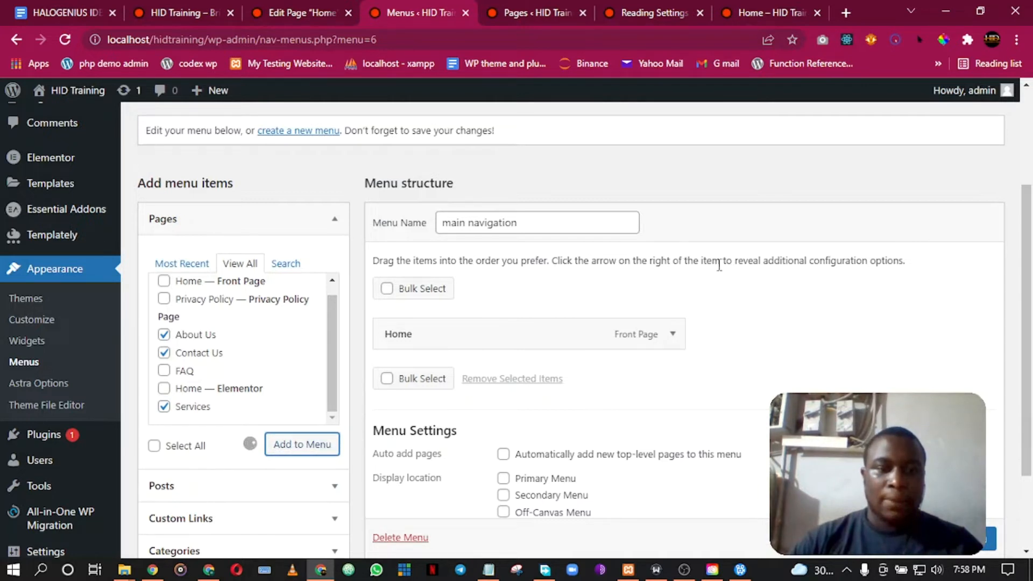
- Move Contact Us below Services in the menu structure and assign the menu to the Primary Menu display location
scroll(719, 265, down, 2)
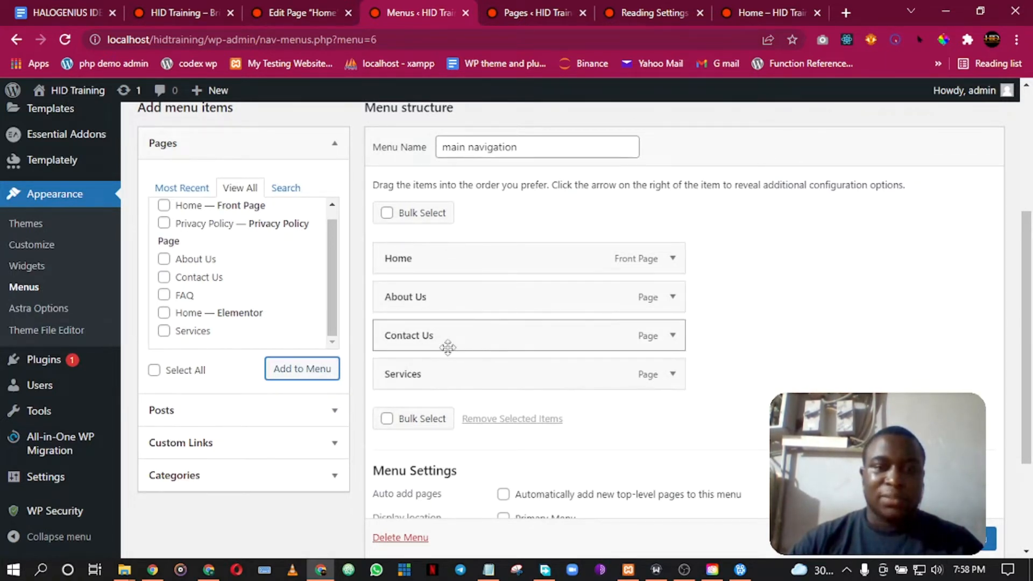
drag(446, 342, 439, 378)
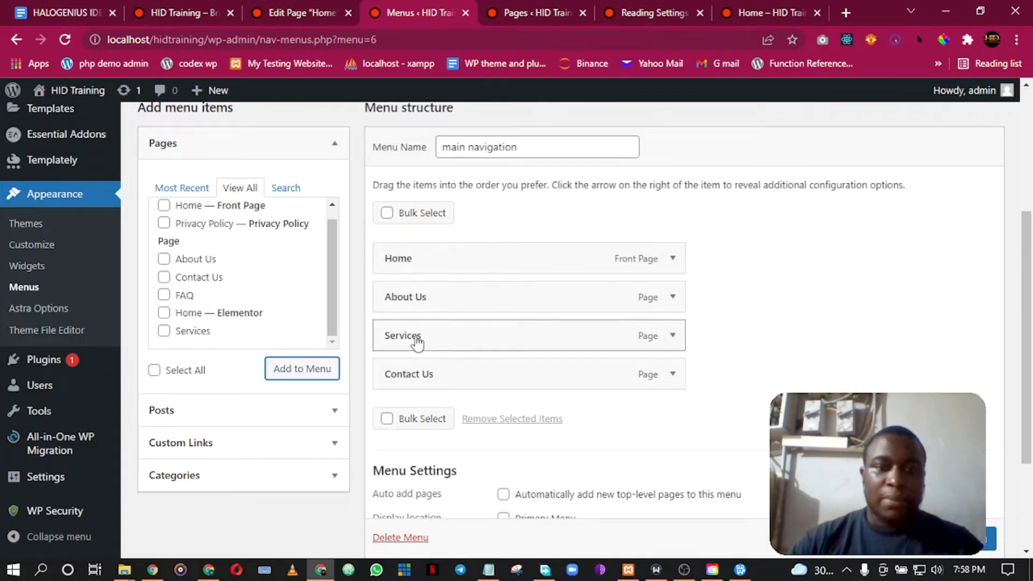
scroll(713, 363, down, 3)
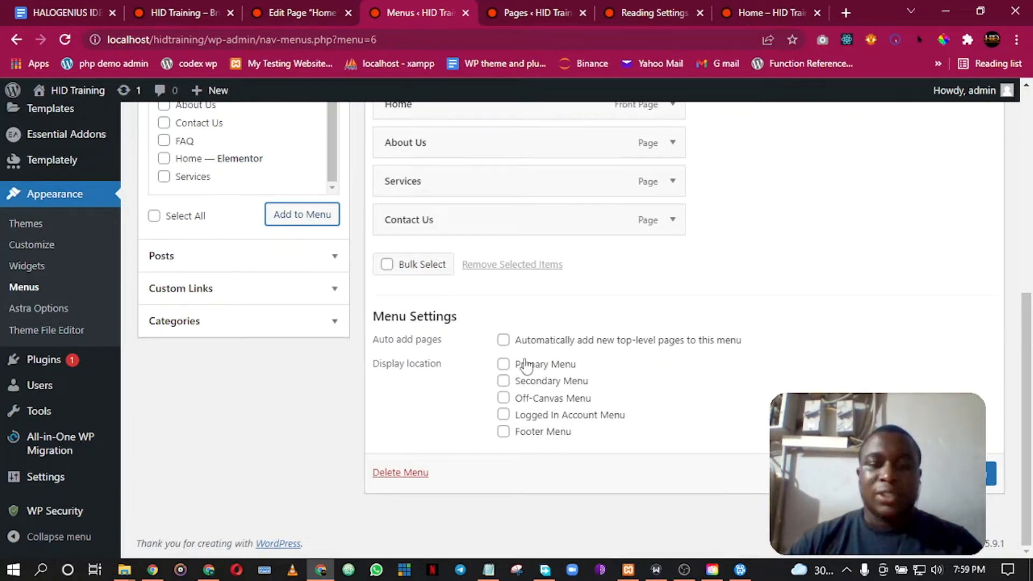
click(503, 364)
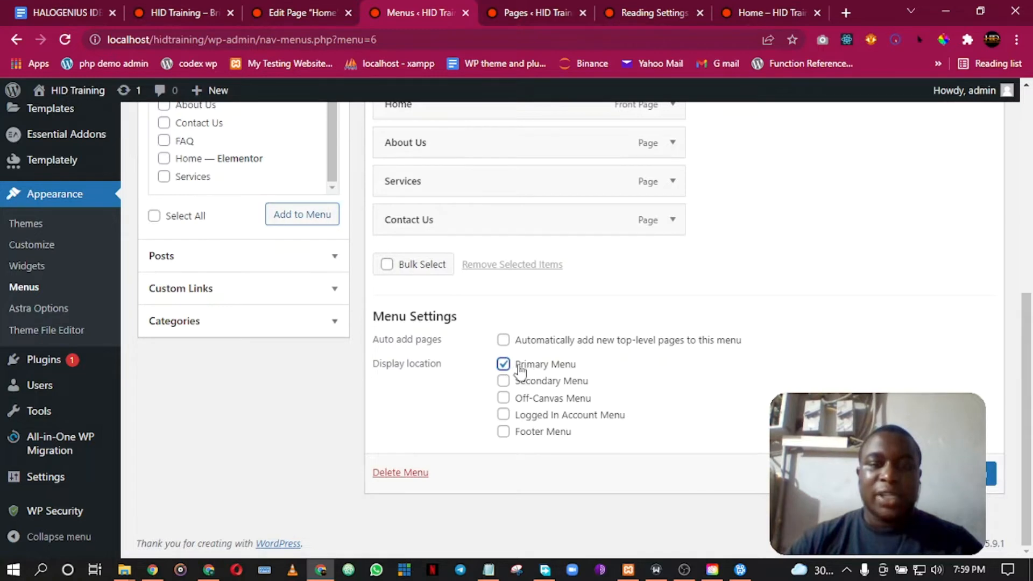
- Look at the current navigation on the Home page's open tab and return to the menu editor
click(525, 8)
click(604, 8)
click(760, 8)
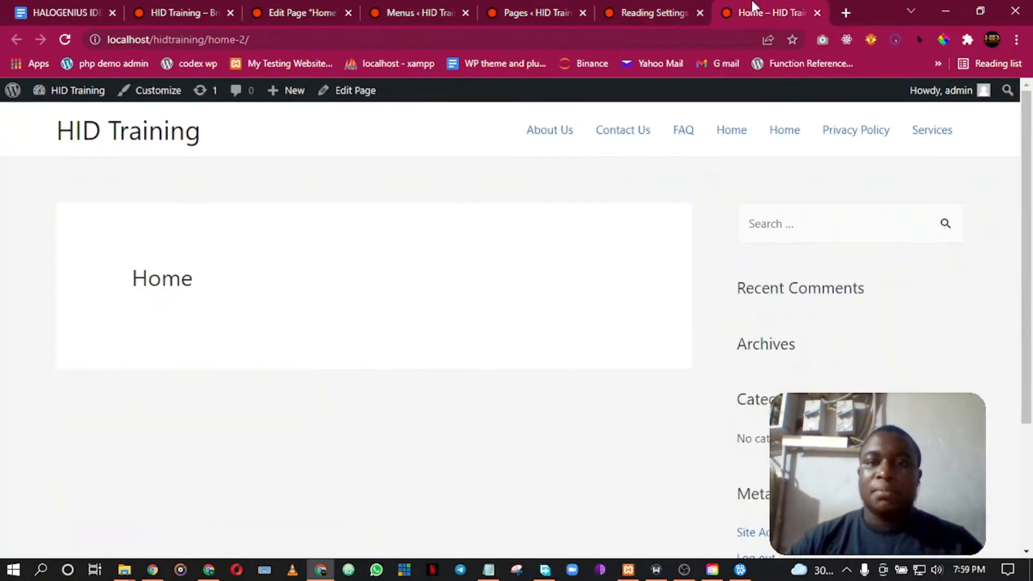
click(484, 8)
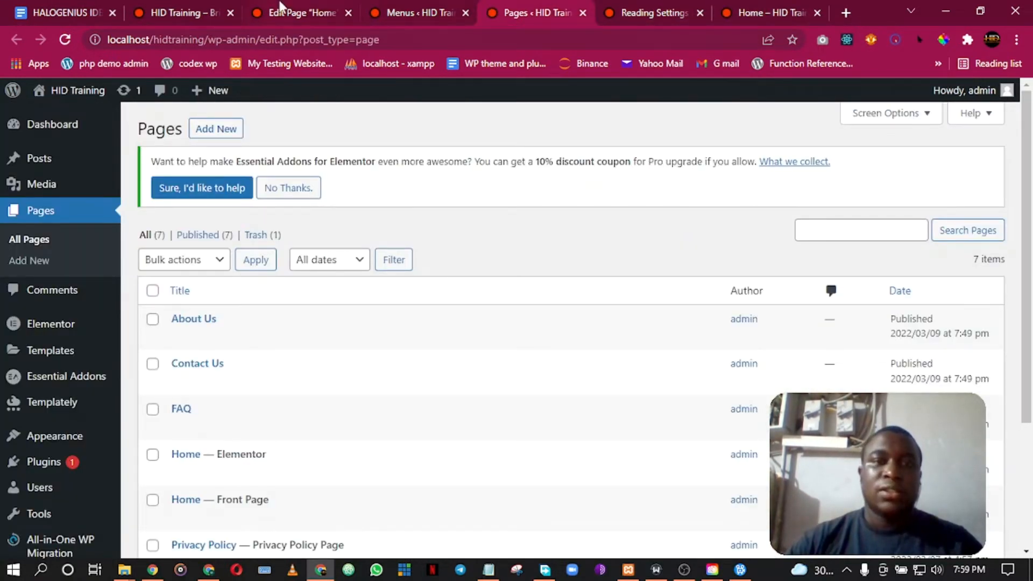
click(283, 8)
click(370, 9)
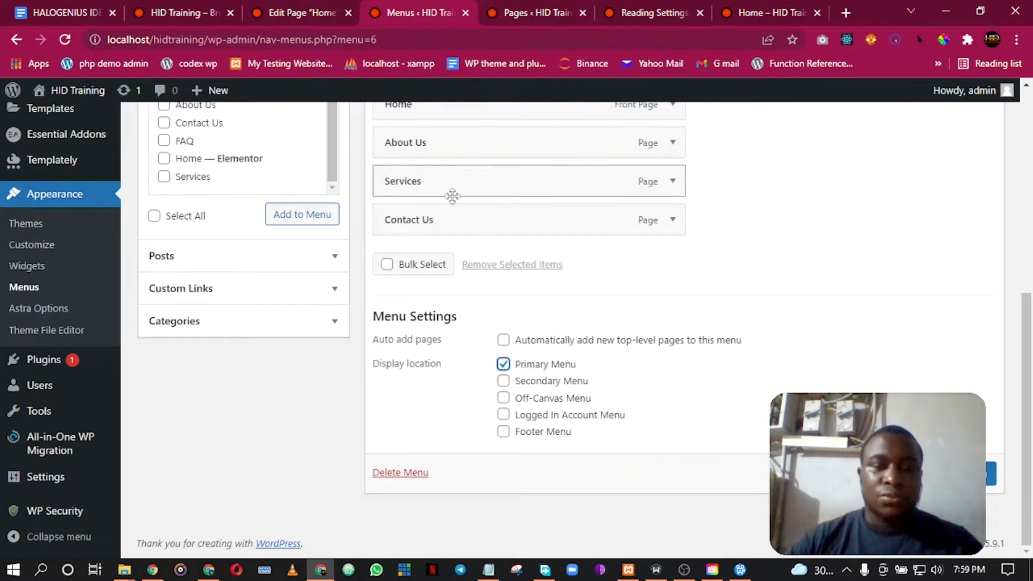
- Review the menu structure and save the main navigation menu
scroll(537, 246, up, 4)
scroll(532, 258, down, 4)
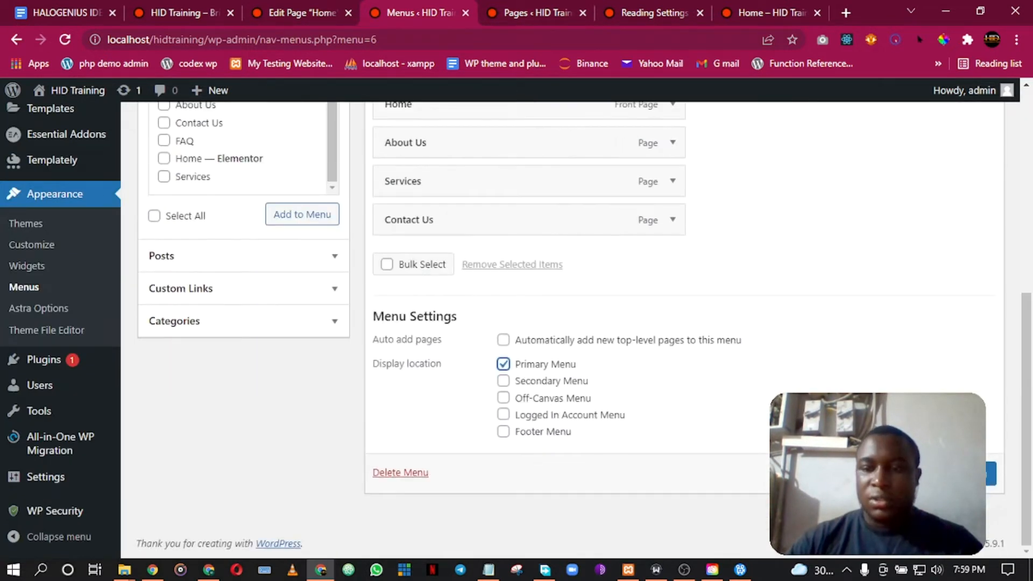
click(992, 474)
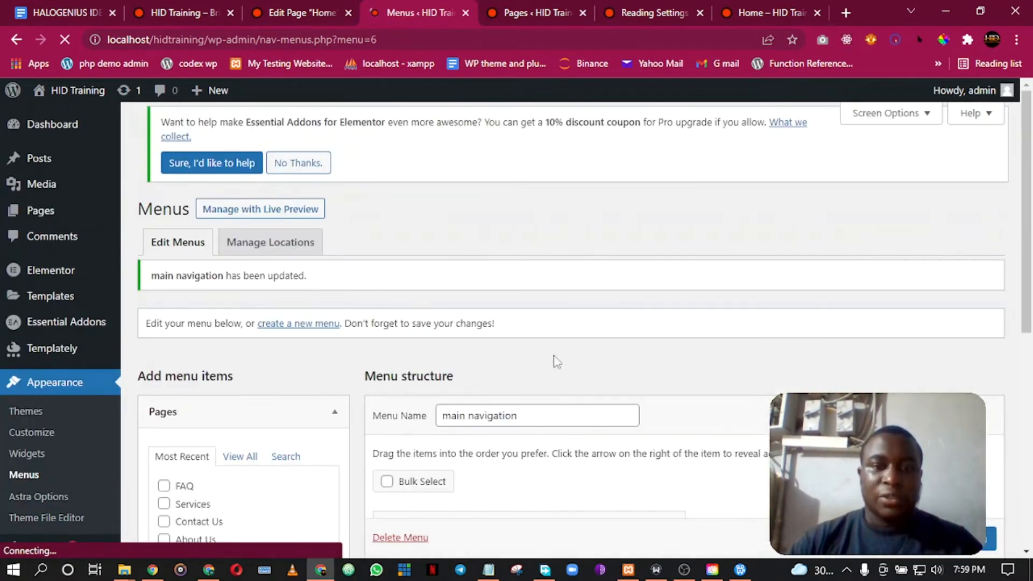
- Reload the site's front page to check the items in its navigation menu
scroll(543, 394, down, 2)
click(511, 16)
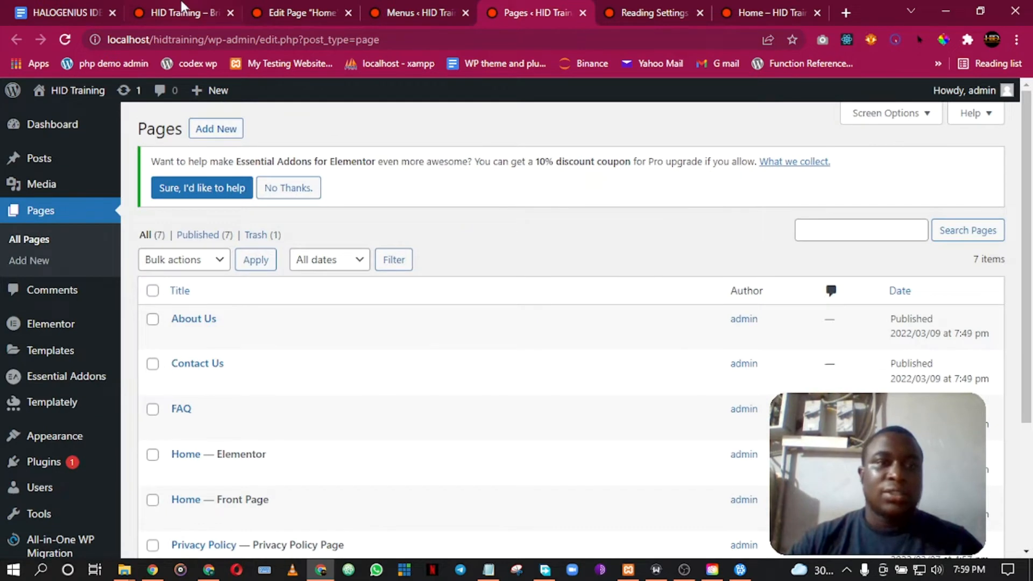
click(204, 13)
click(70, 38)
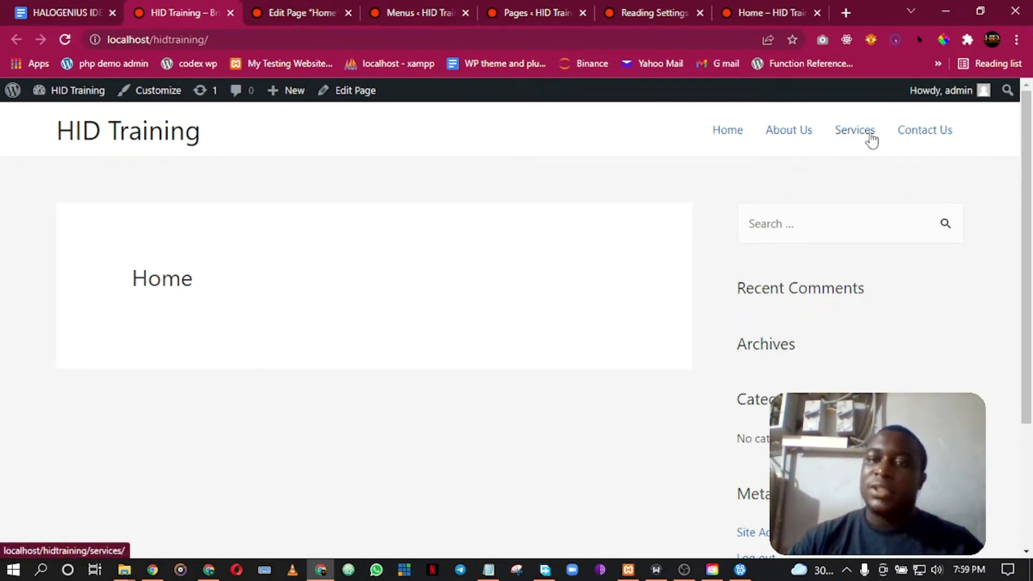
- Close the Home page's editing tab and add the FAQ page to the main navigation menu
click(344, 6)
click(417, 7)
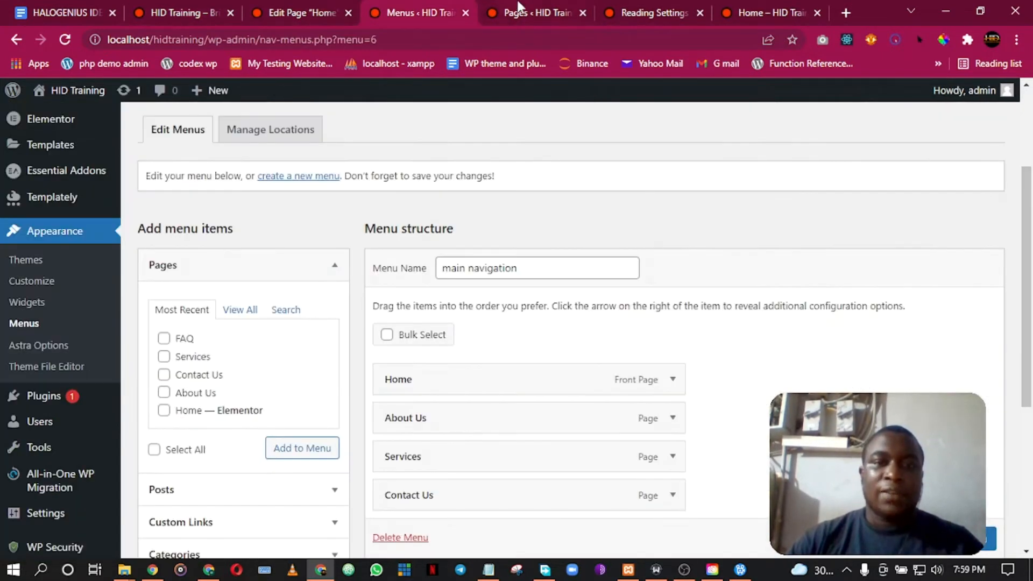
click(349, 13)
scroll(500, 330, down, 3)
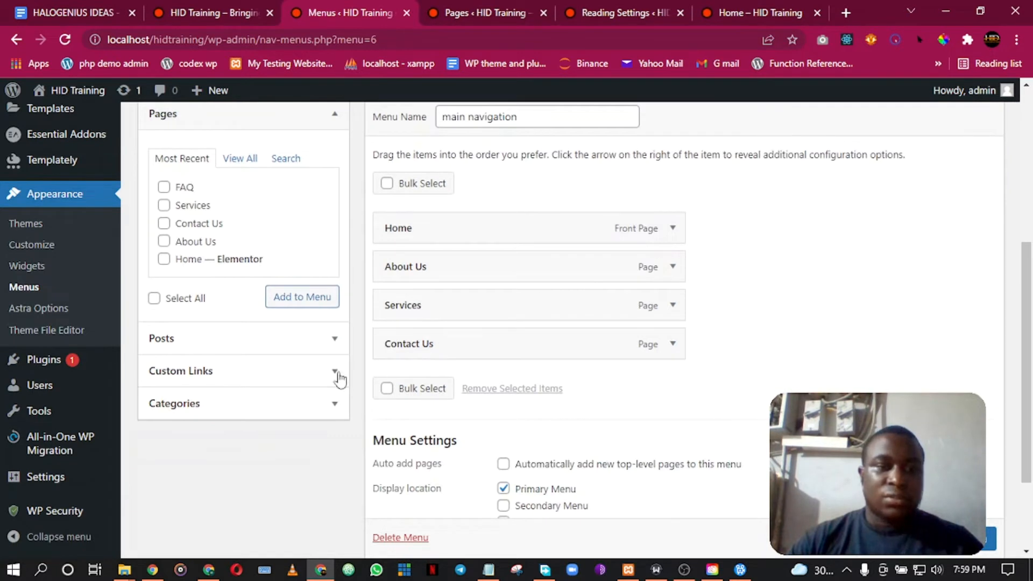
click(309, 295)
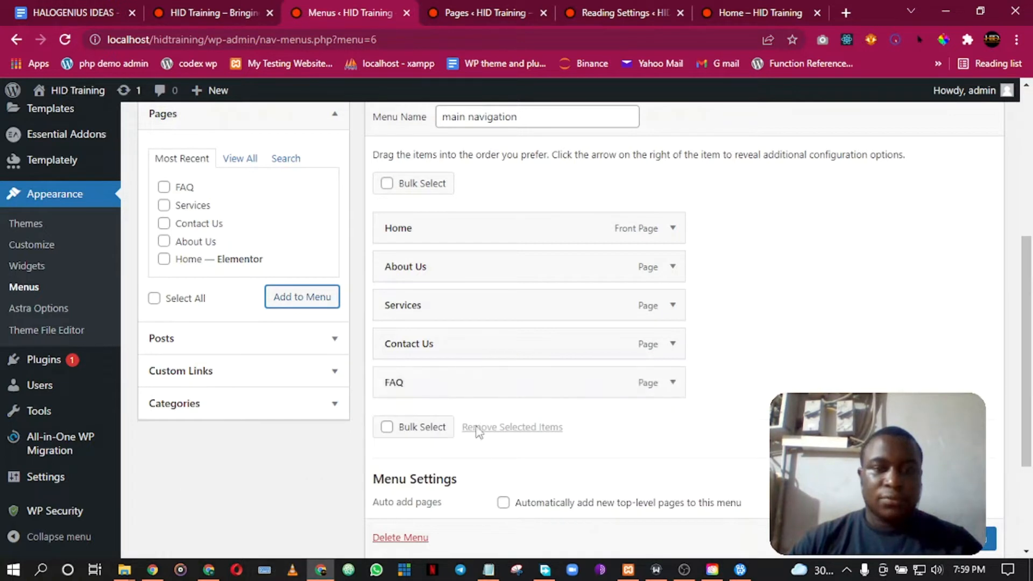
- Move the FAQ item directly below About Us, save the menu and check the order on the site's front page
drag(449, 383, 429, 307)
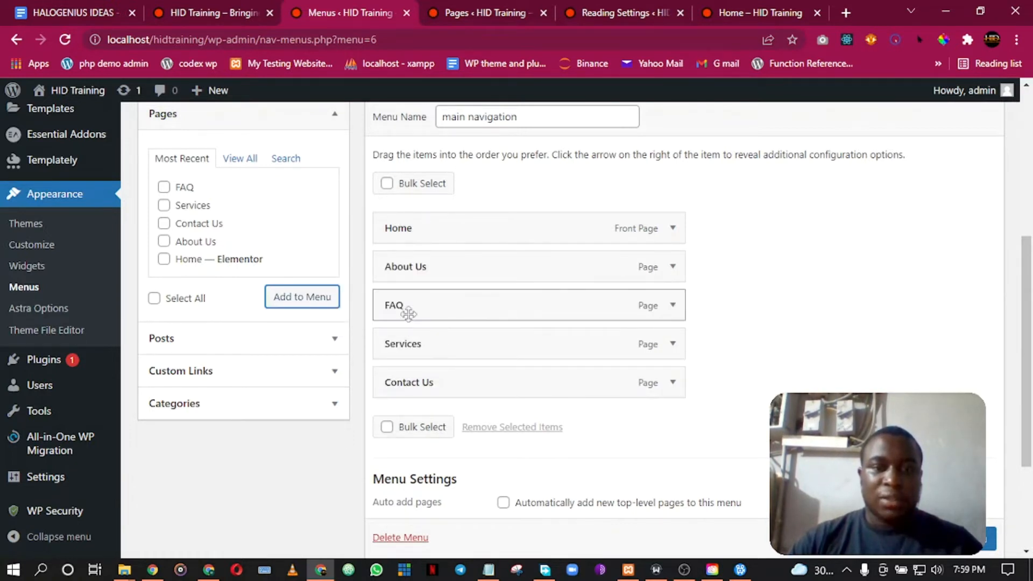
click(954, 542)
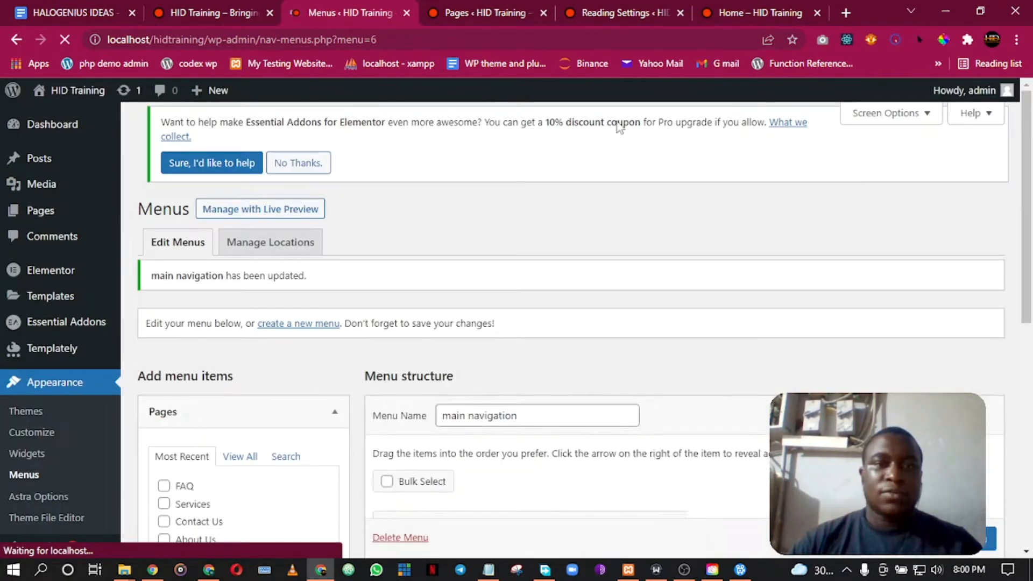
click(226, 7)
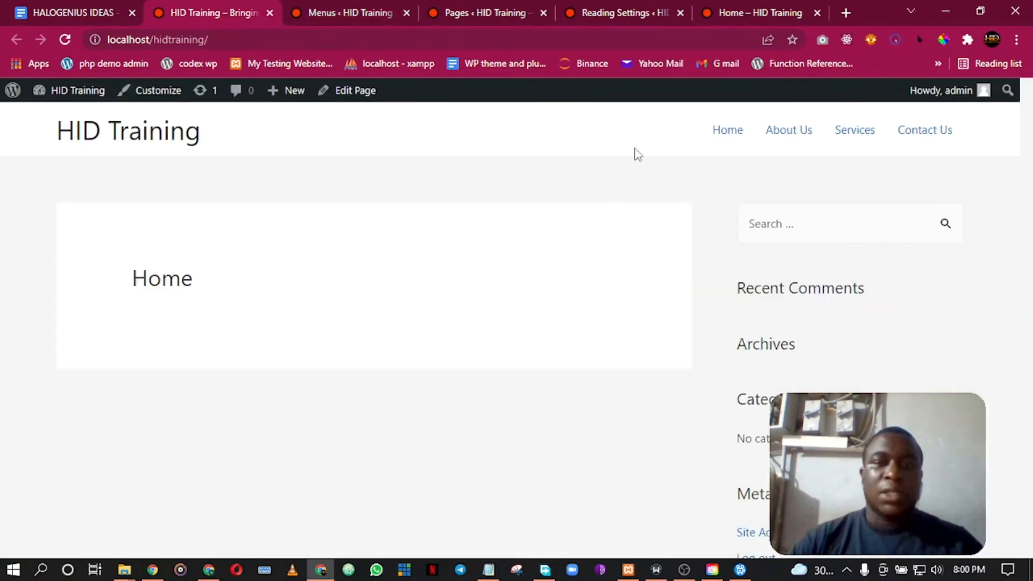
click(67, 39)
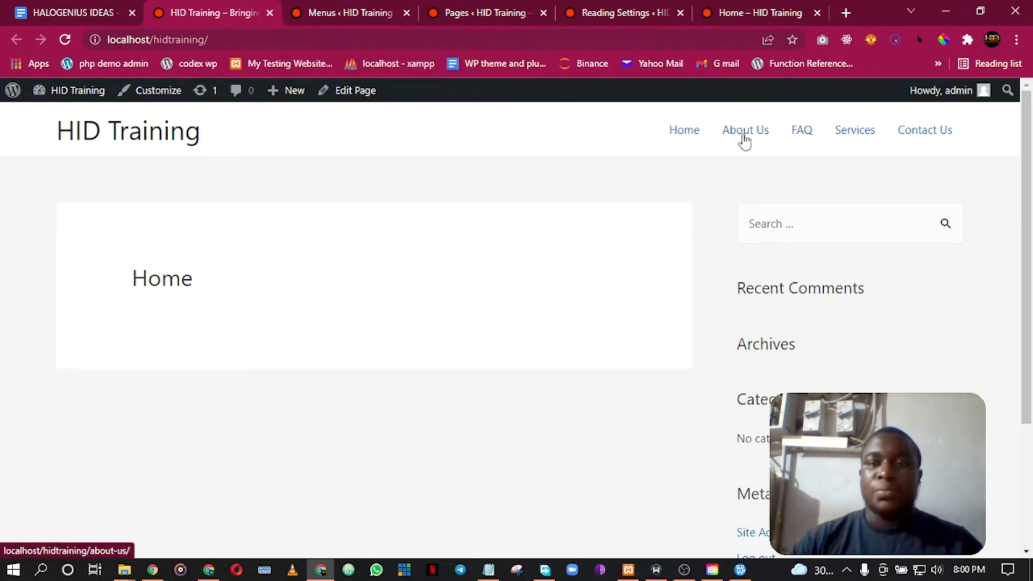
- Close the Reading Settings and Home page tabs and return to the menu editor
click(336, 7)
click(509, 11)
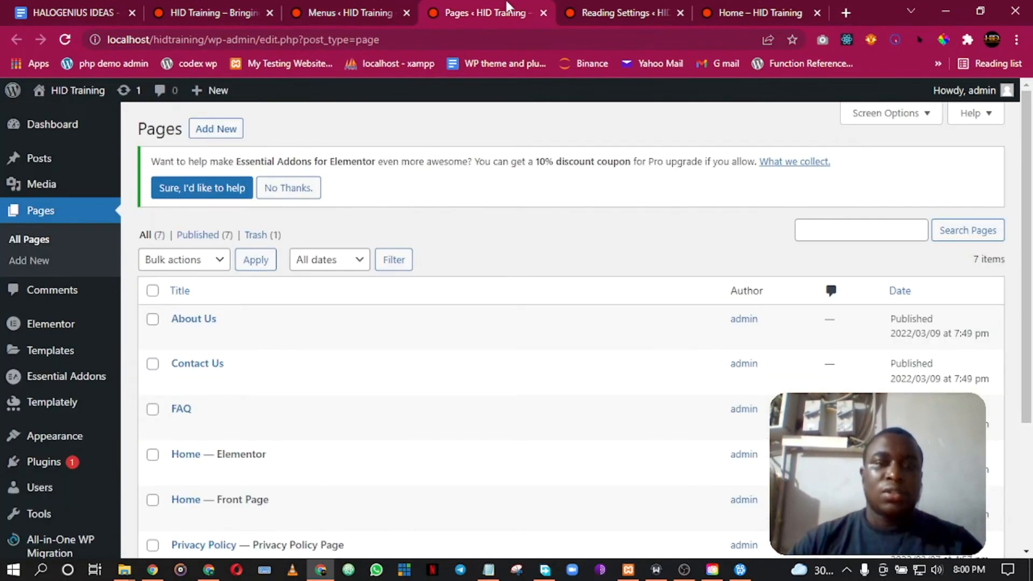
click(586, 14)
click(473, 14)
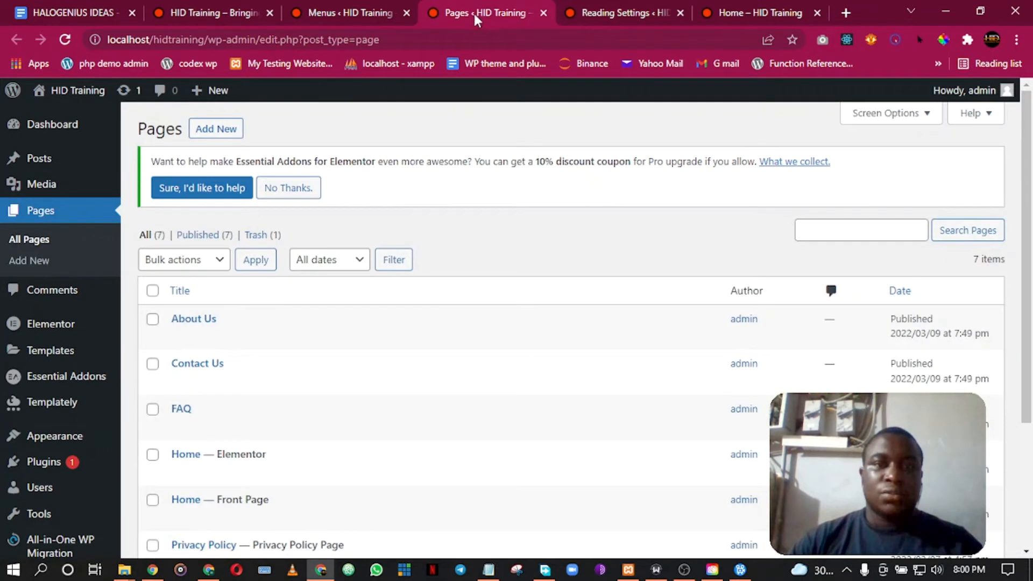
click(679, 13)
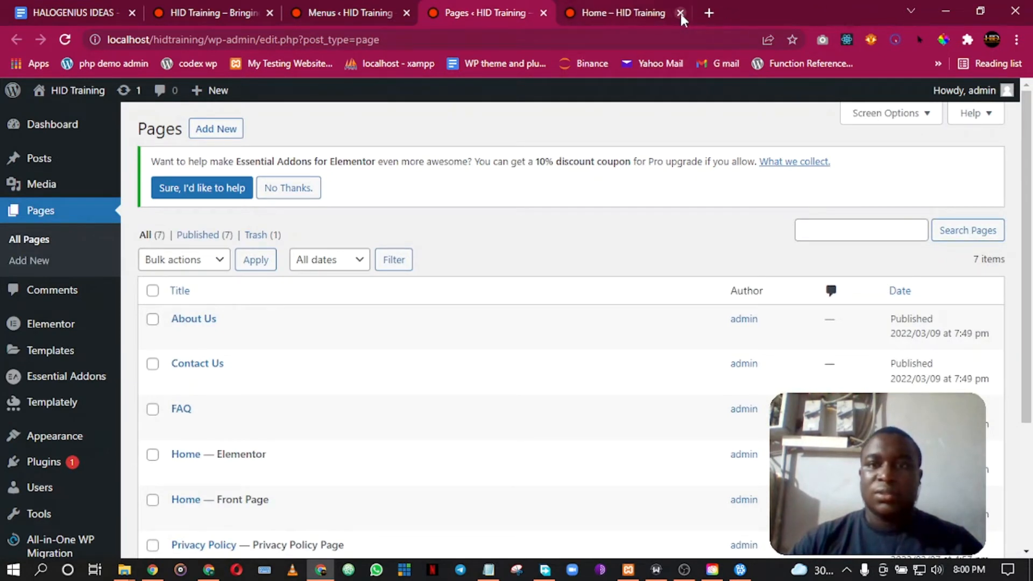
click(679, 13)
click(432, 6)
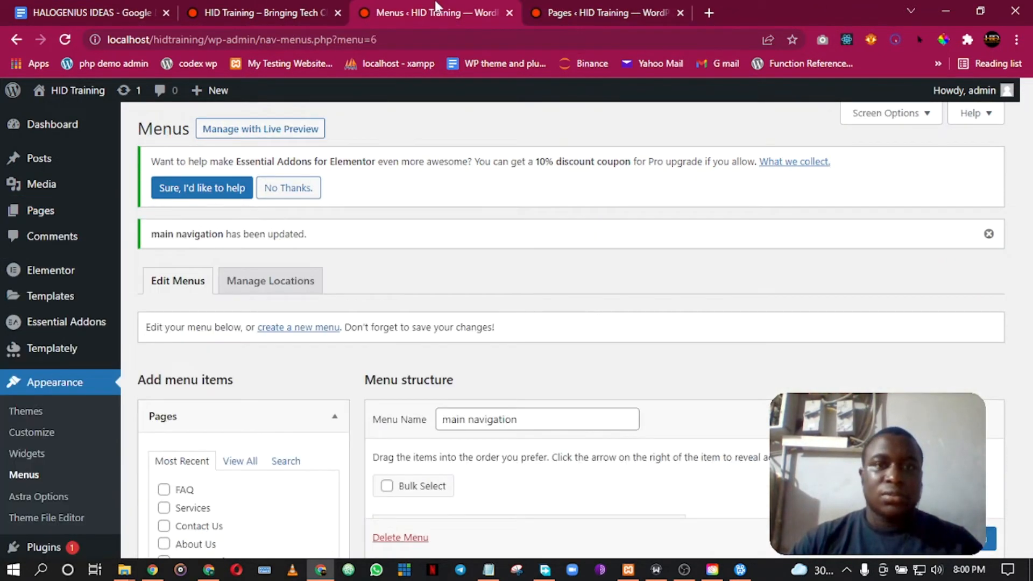
- Nest FAQ as a sub item under About Us and save the main navigation menu
scroll(456, 212, down, 5)
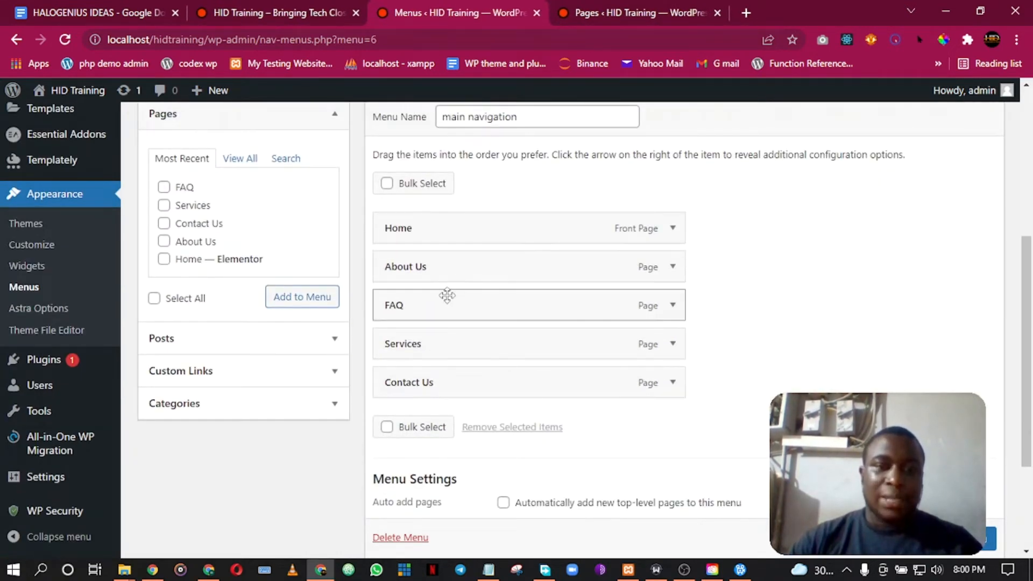
drag(407, 306, 437, 316)
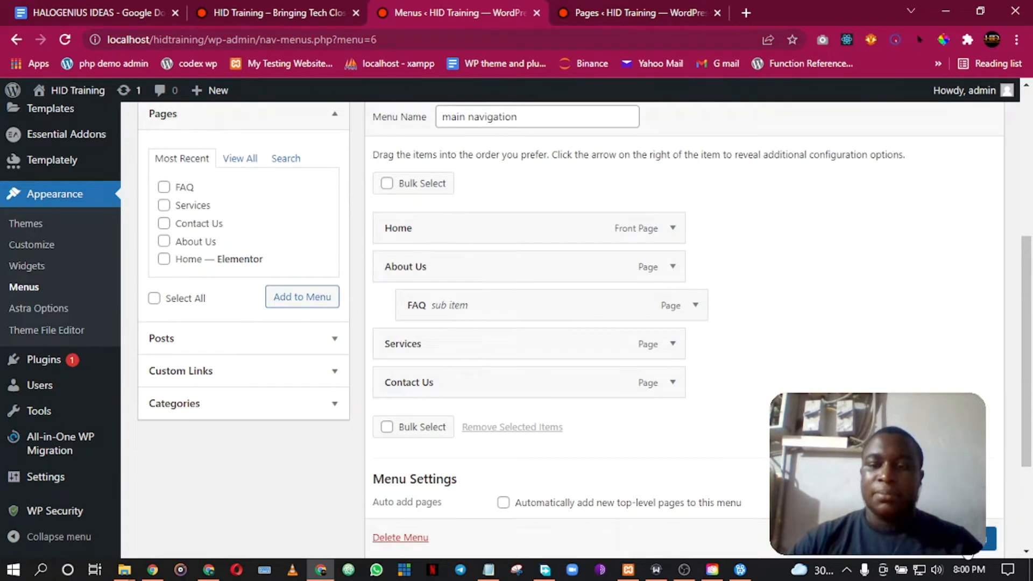
scroll(968, 543, down, 1)
click(988, 537)
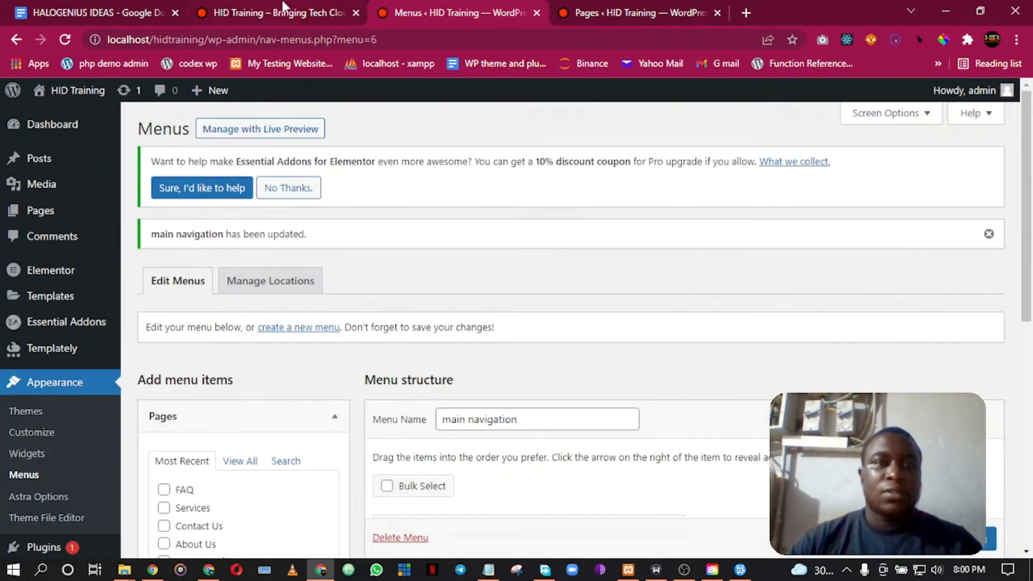
- Reload the site's front page and check the submenu under About Us
click(284, 5)
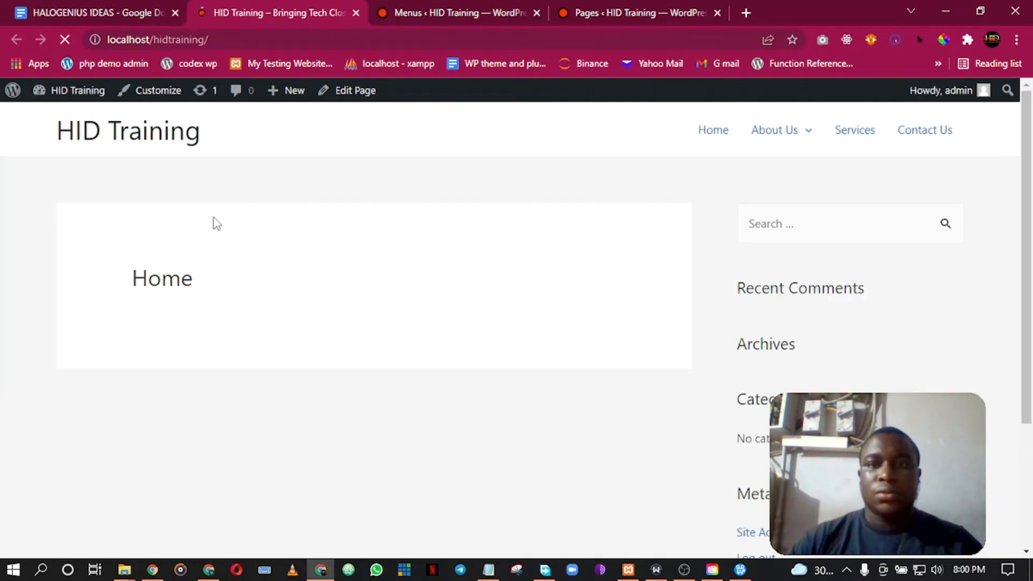
mouse_move(874, 170)
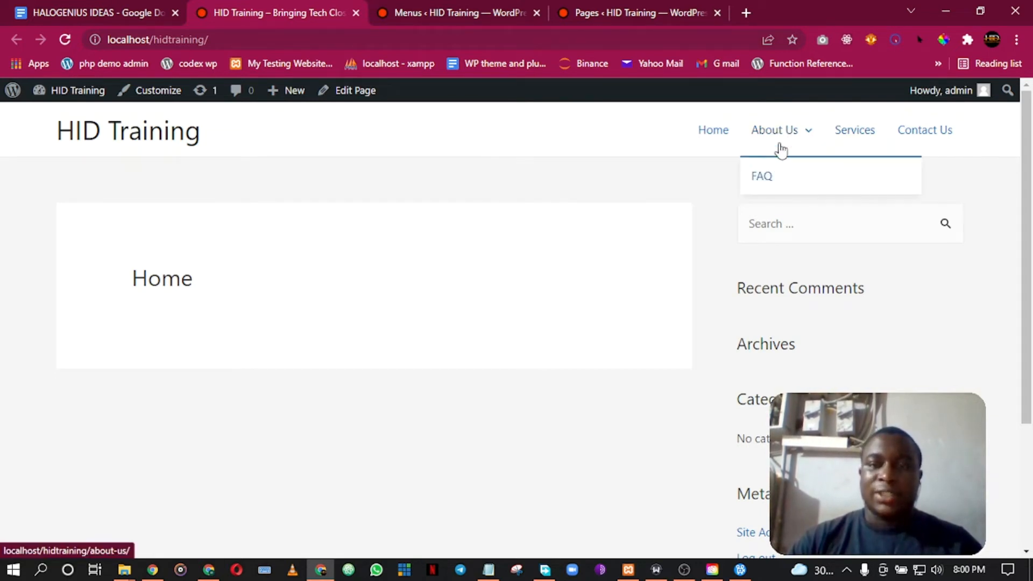
click(442, 8)
click(568, 14)
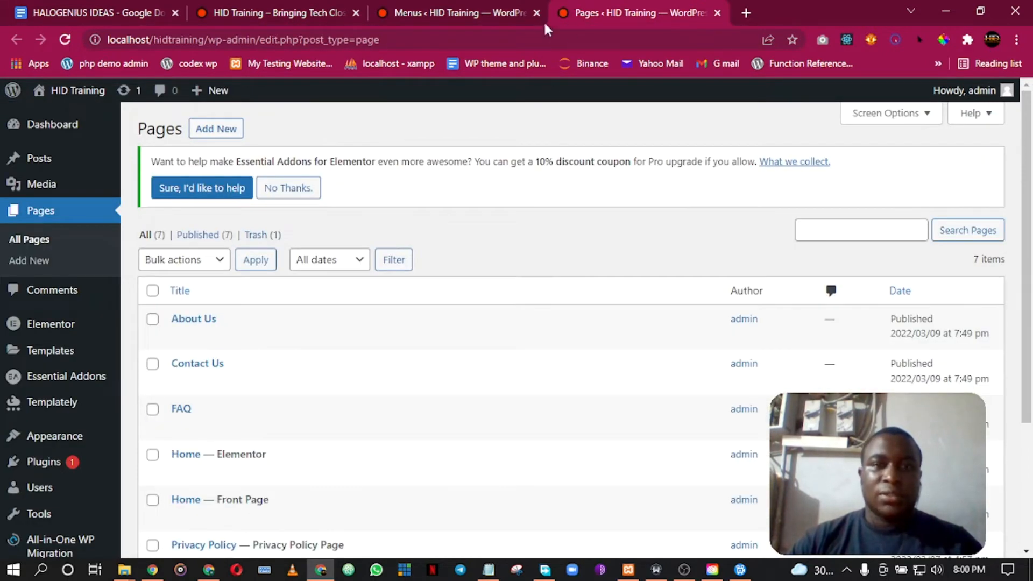
- Nest Services one level below the FAQ sub item and save the main navigation menu
click(452, 13)
scroll(313, 305, down, 5)
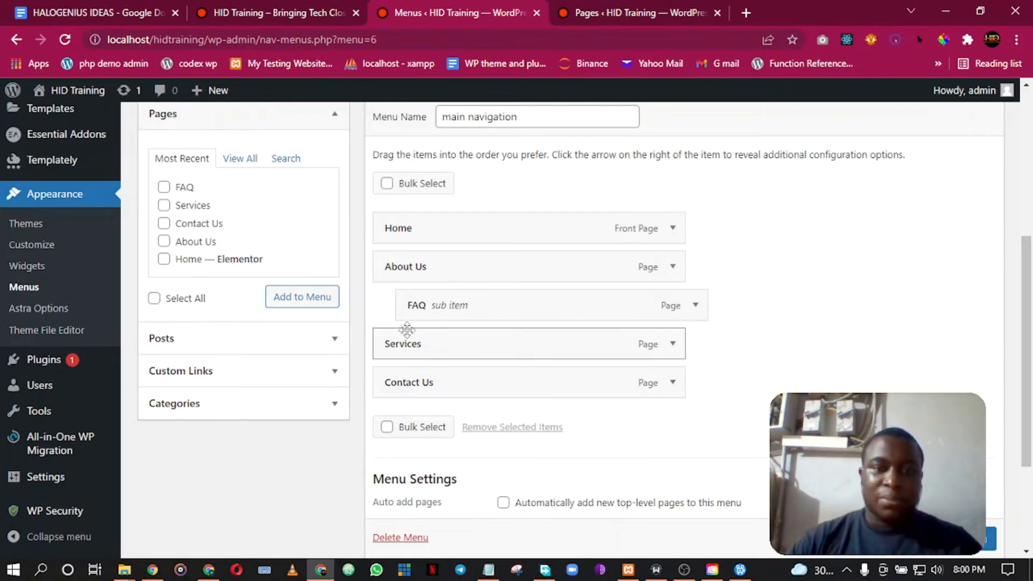
drag(422, 346, 493, 342)
scroll(962, 539, down, 1)
click(963, 539)
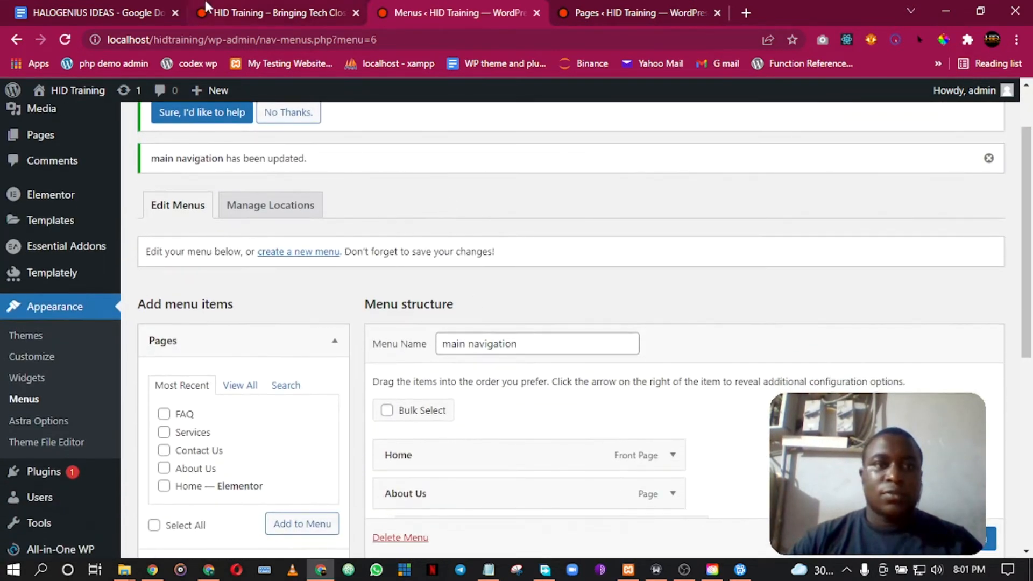
- Reload the site's front page and inspect the nested submenus under About Us
click(206, 6)
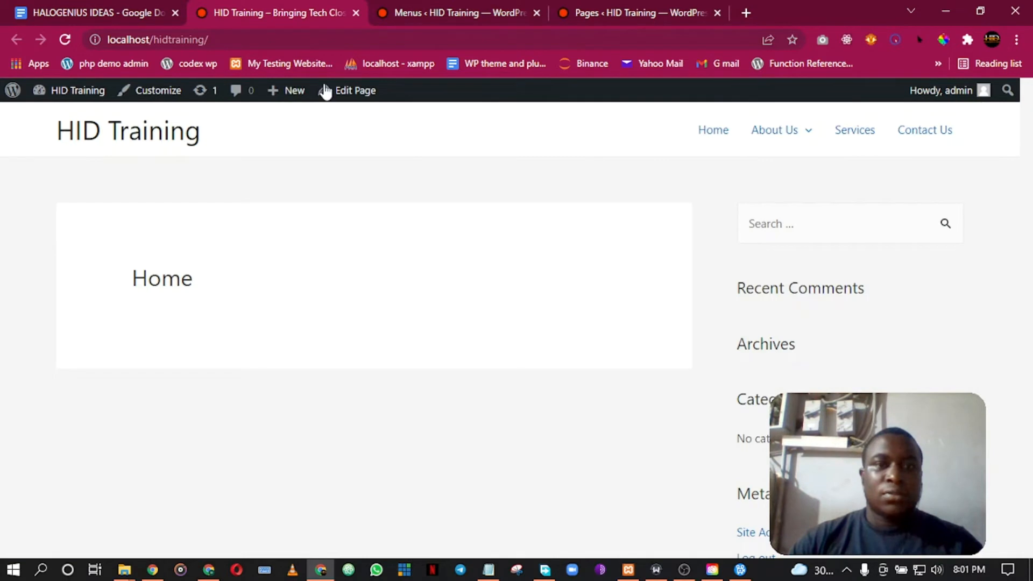
click(67, 39)
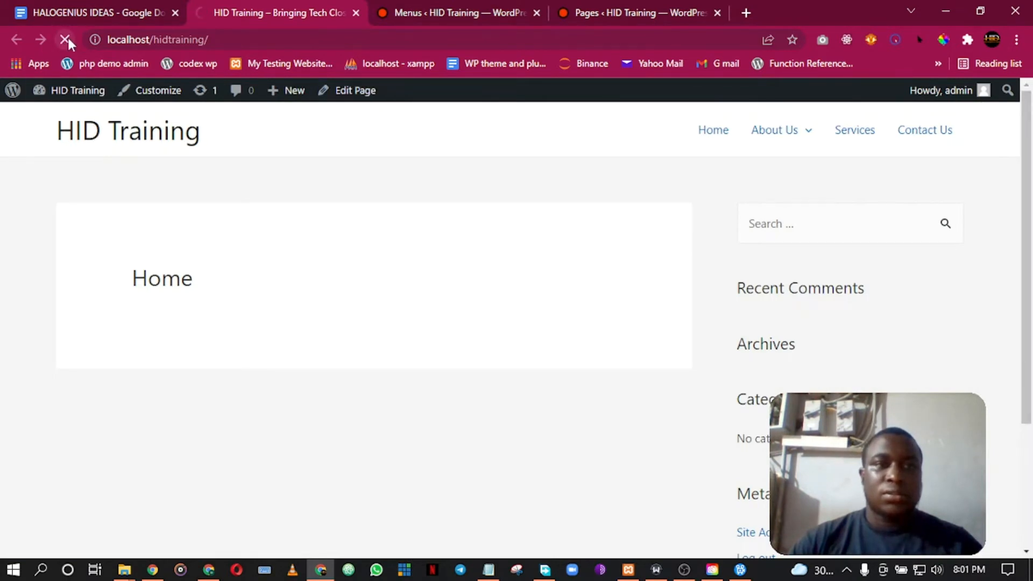
mouse_move(834, 141)
mouse_move(835, 172)
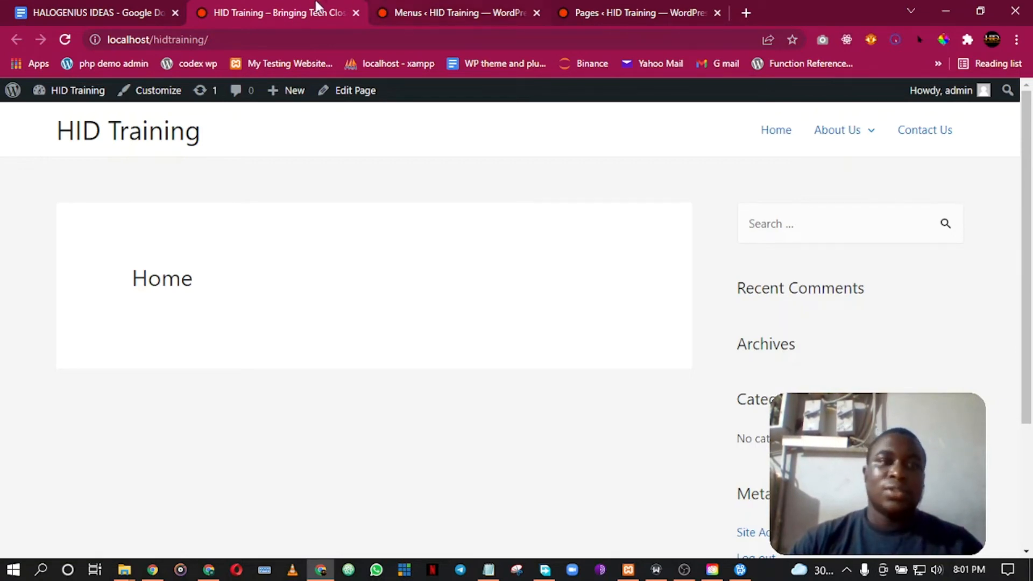
- Return Services and FAQ to the top level, place FAQ between Services and Contact Us, and save the menu
click(415, 7)
scroll(597, 263, down, 5)
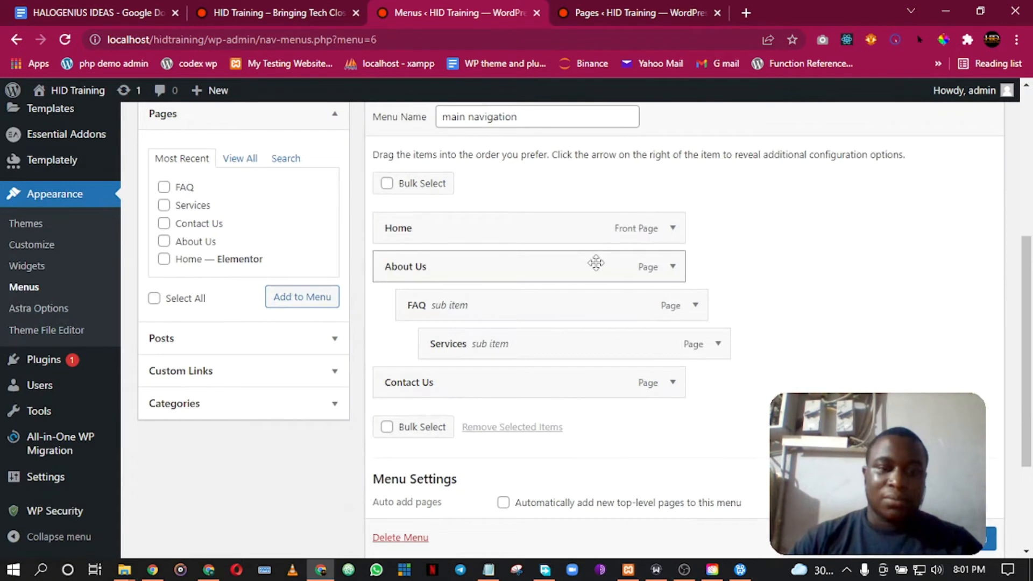
drag(464, 268, 409, 266)
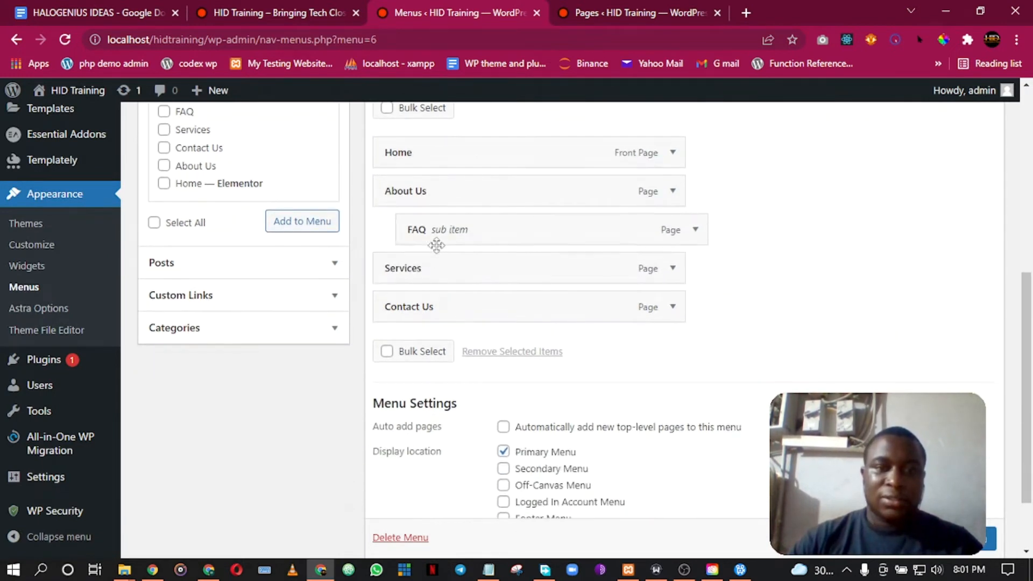
drag(452, 231, 415, 273)
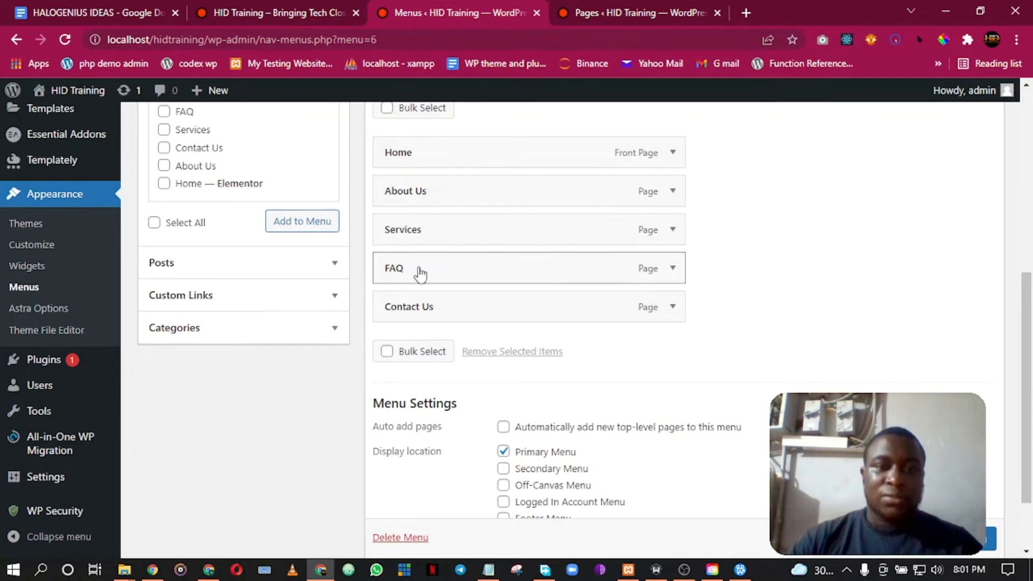
scroll(570, 322, down, 1)
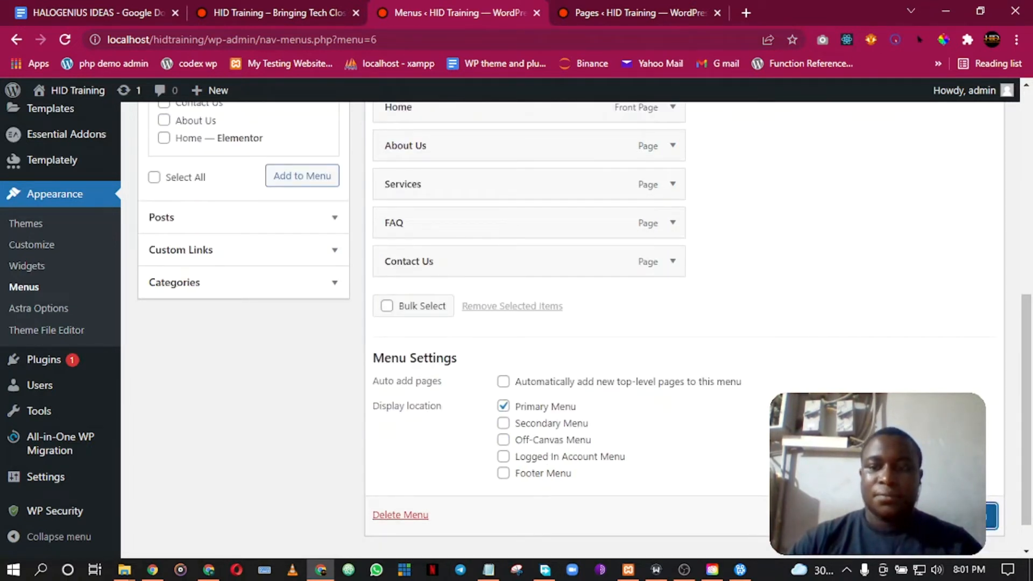
click(992, 515)
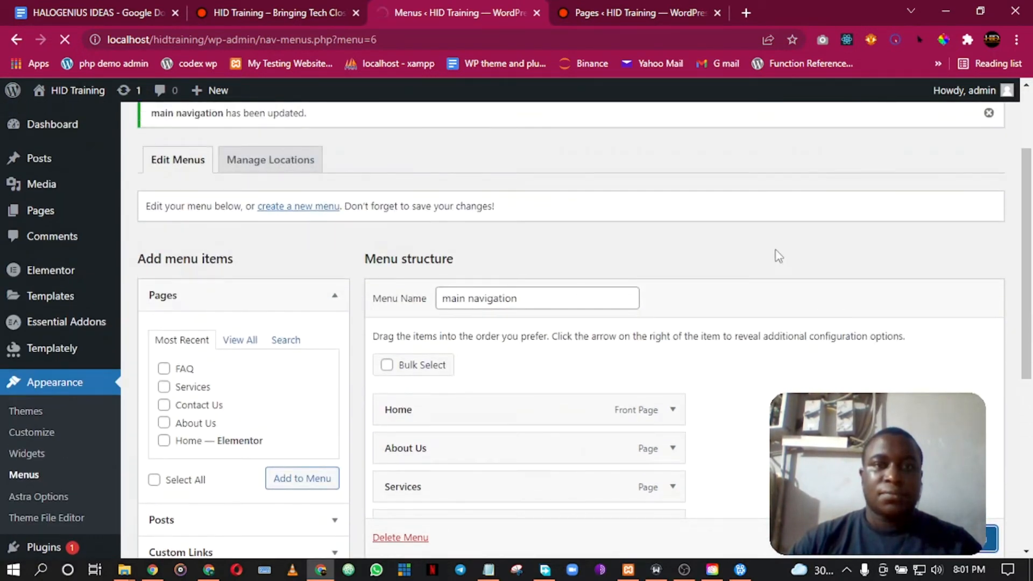
scroll(701, 342, down, 7)
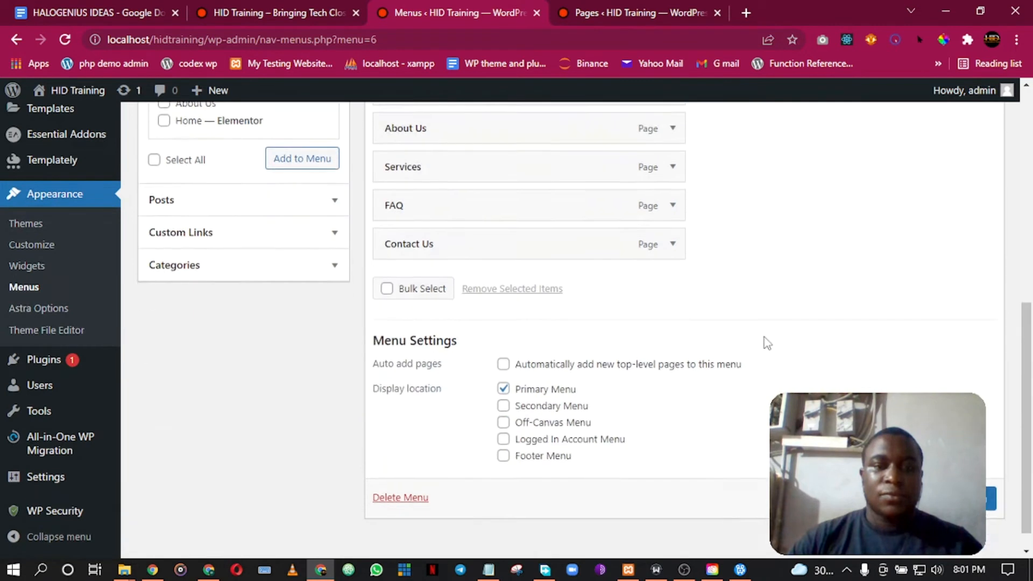
- Reload the site's front page to check the navigation order and compare it with the menu structure in the editor
click(285, 8)
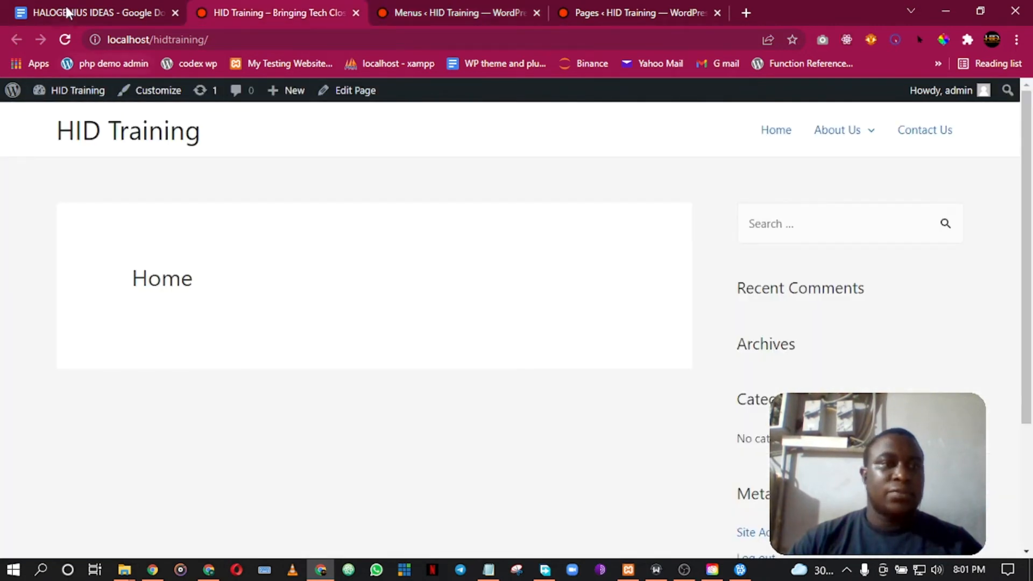
click(65, 39)
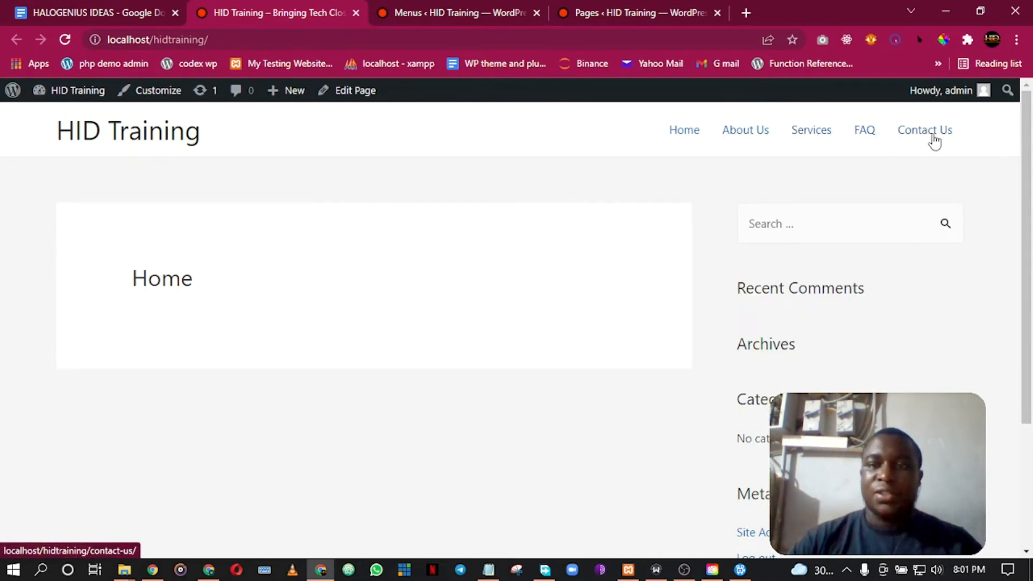
click(473, 12)
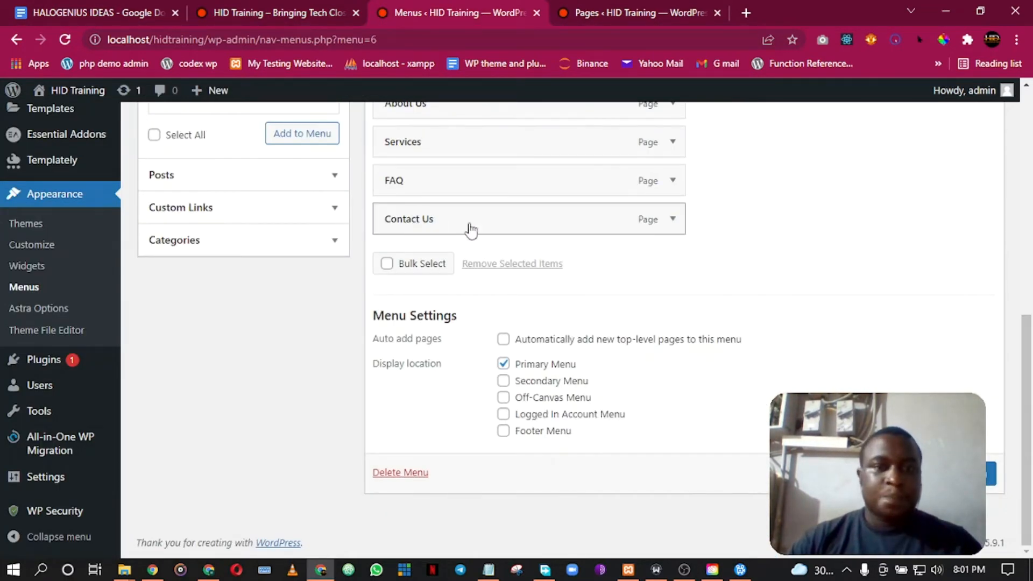
scroll(749, 256, up, 4)
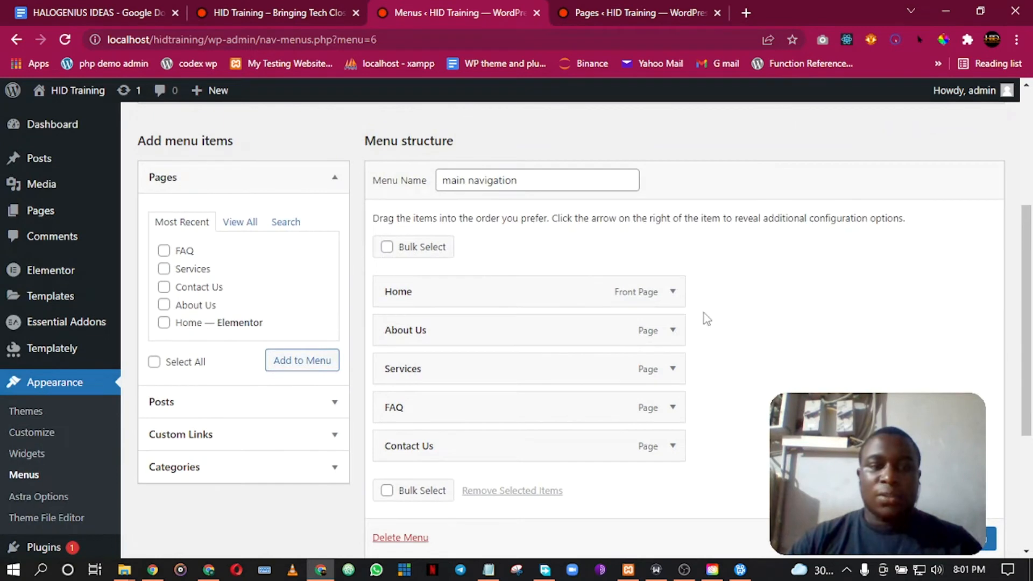
scroll(712, 317, down, 1)
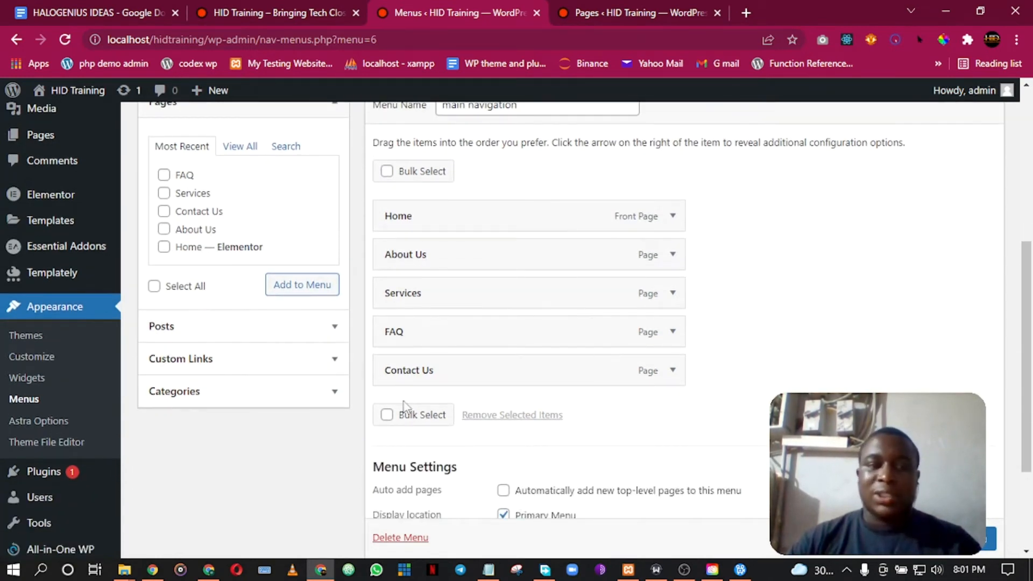
scroll(791, 270, up, 2)
scroll(791, 270, down, 2)
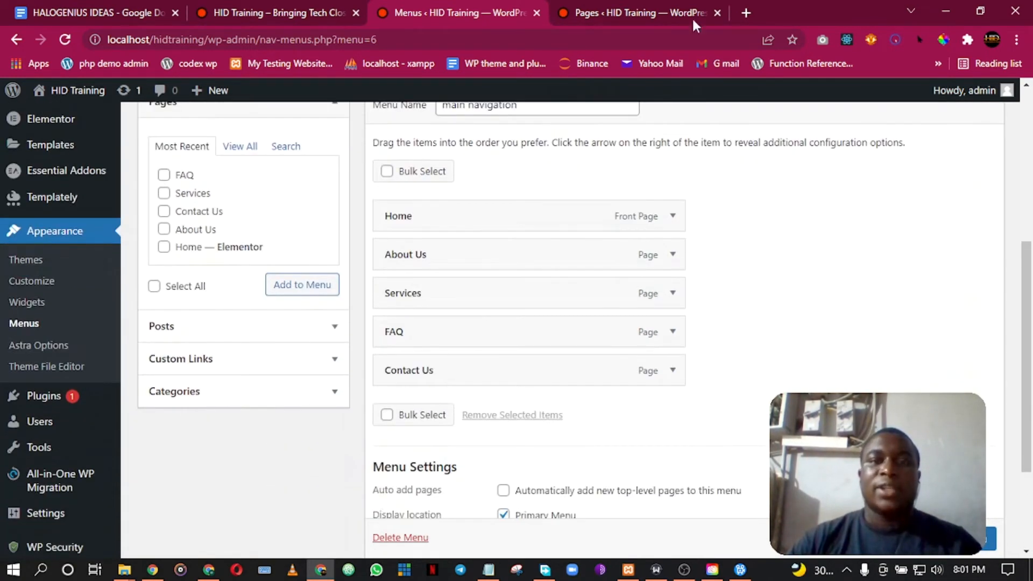
click(618, 8)
click(280, 6)
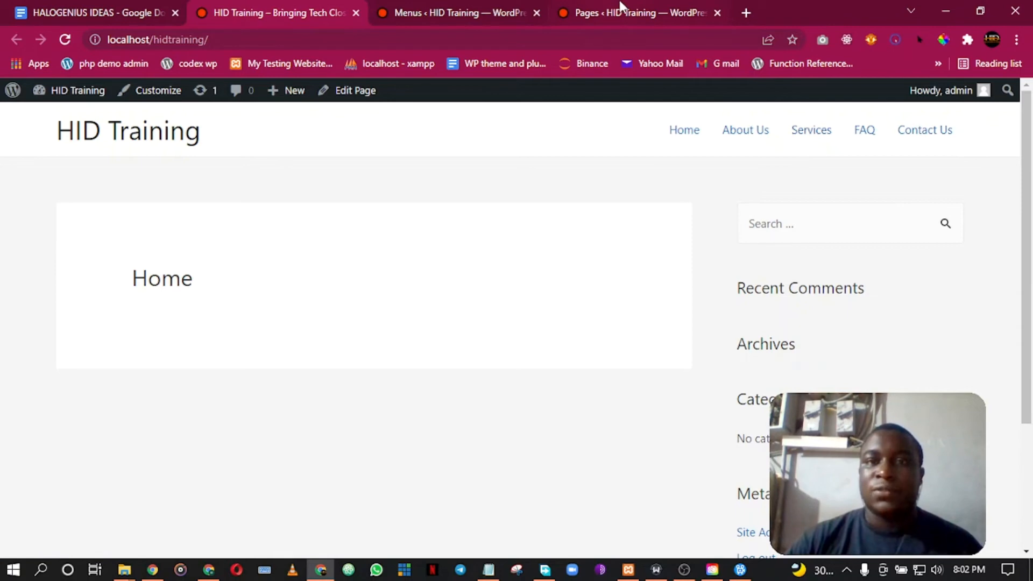
- Search the web in a new browser tab for "go fund me children ddonation"
click(745, 12)
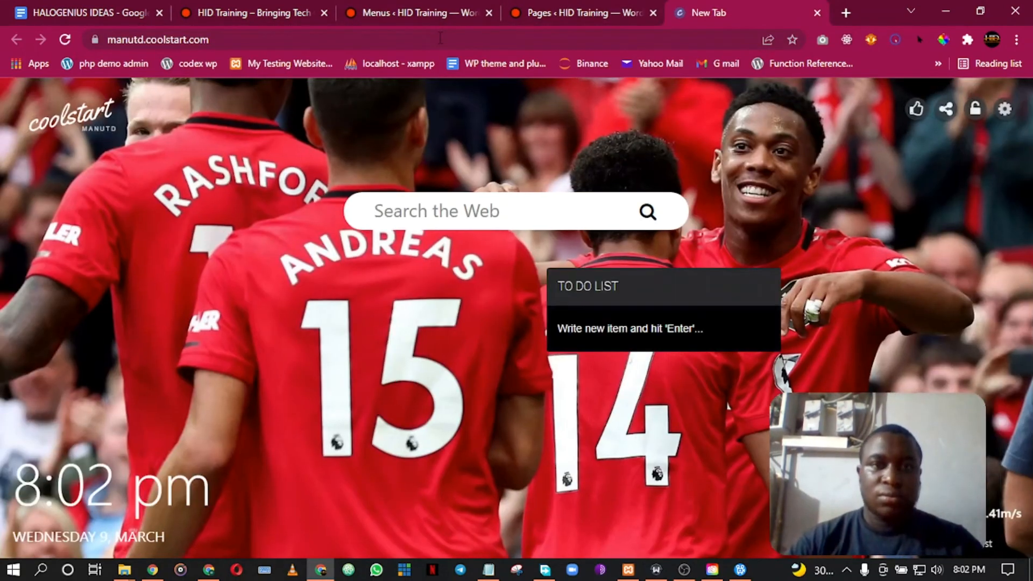
click(440, 38)
text(go fund m)
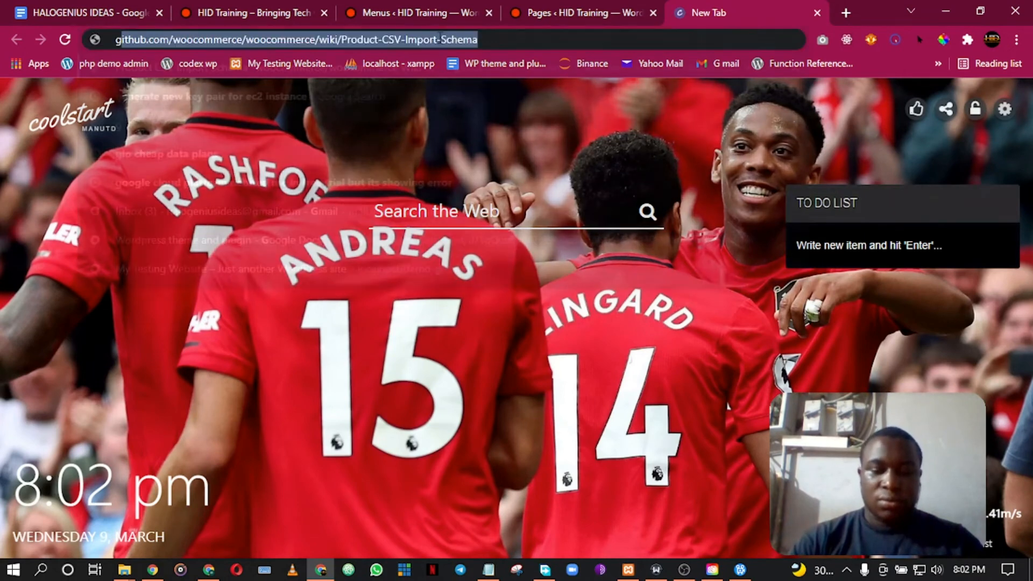
text(e)
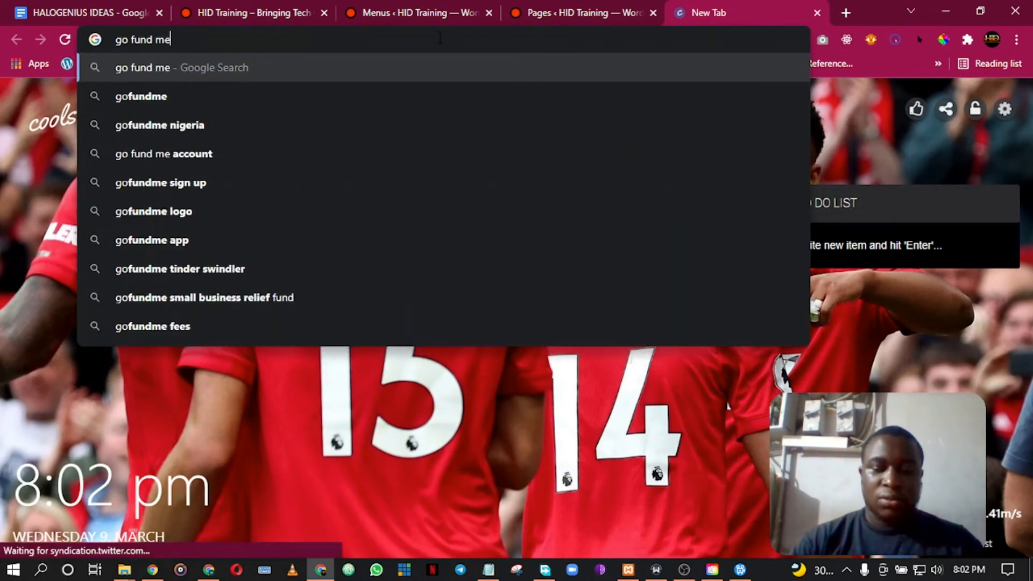
text( ch)
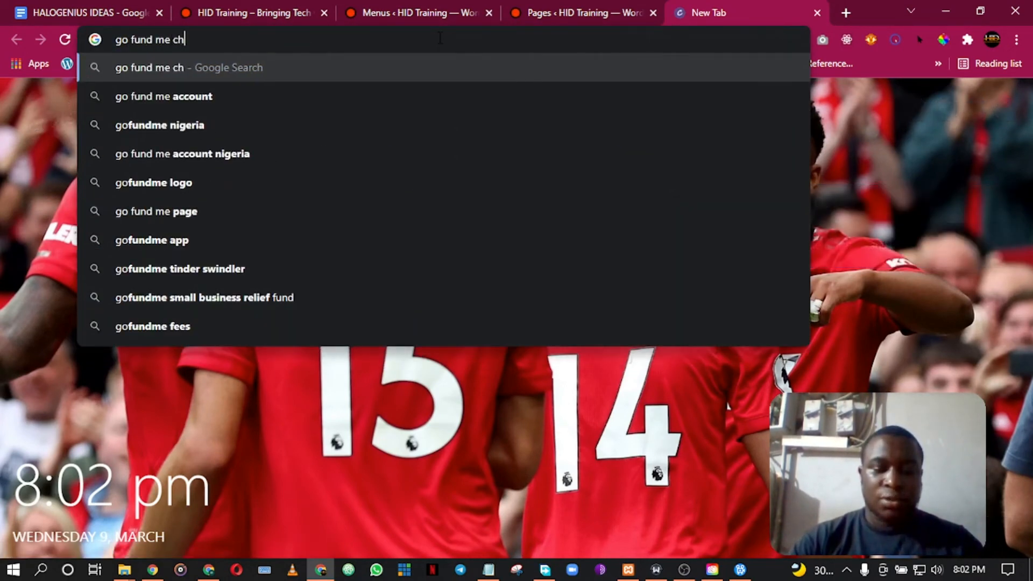
text(ildren )
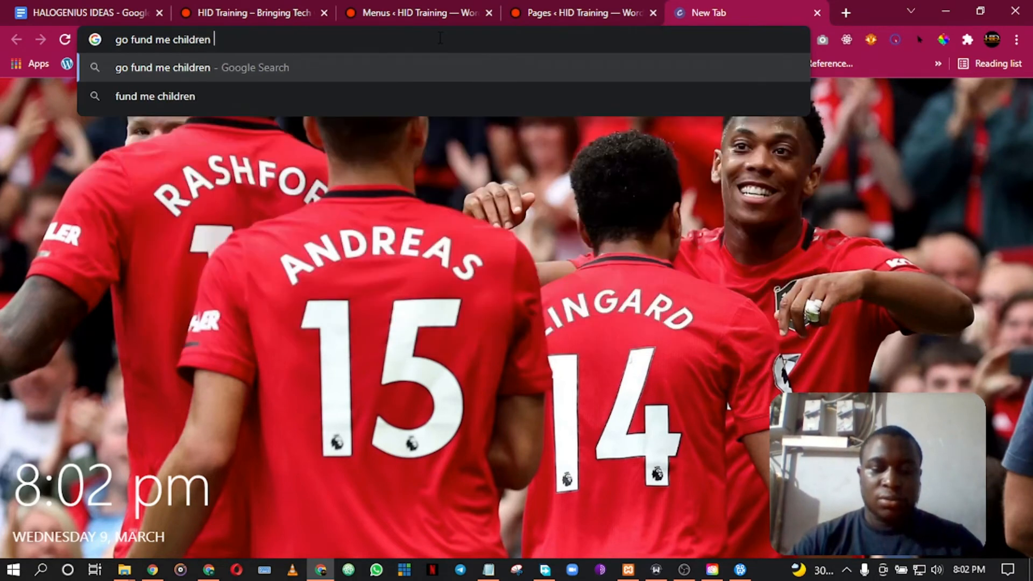
text(ddonation)
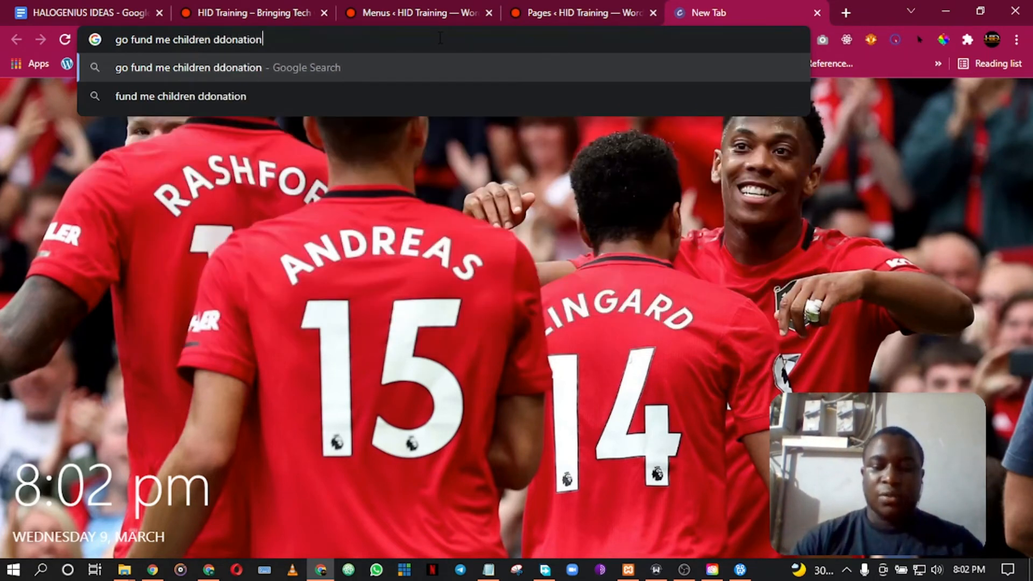
key(Return)
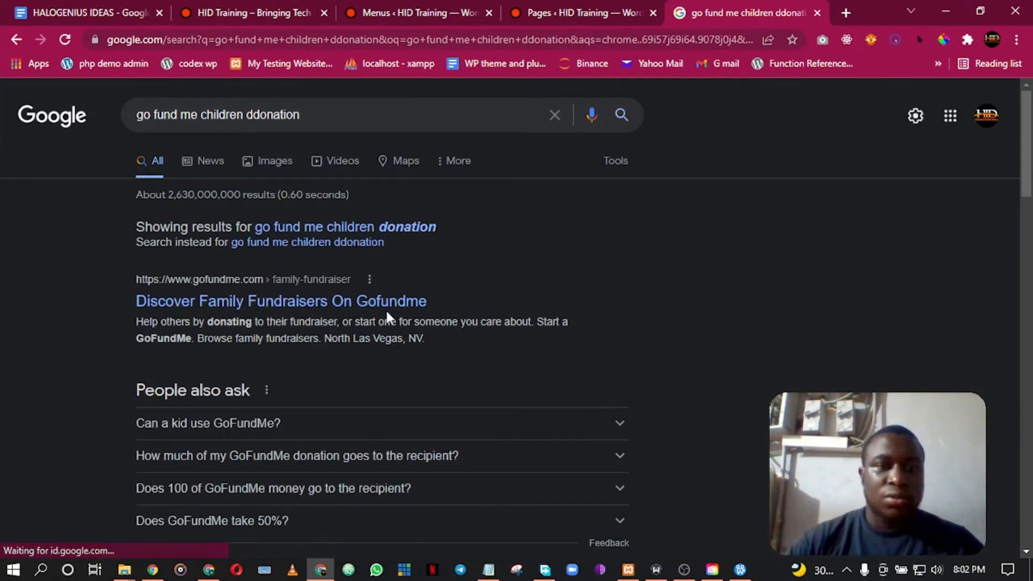
- Open the "Help kids with the gift of education - GoFundMe" search result in a new tab and switch to it
scroll(414, 320, down, 4)
scroll(418, 320, down, 5)
scroll(336, 319, up, 2)
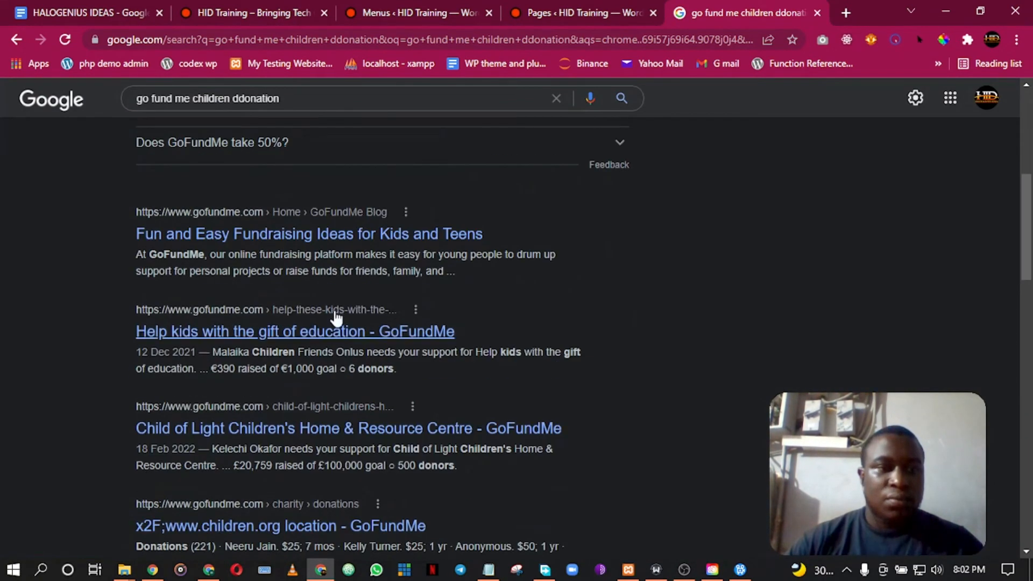
click(333, 332)
right_click(334, 332)
click(353, 340)
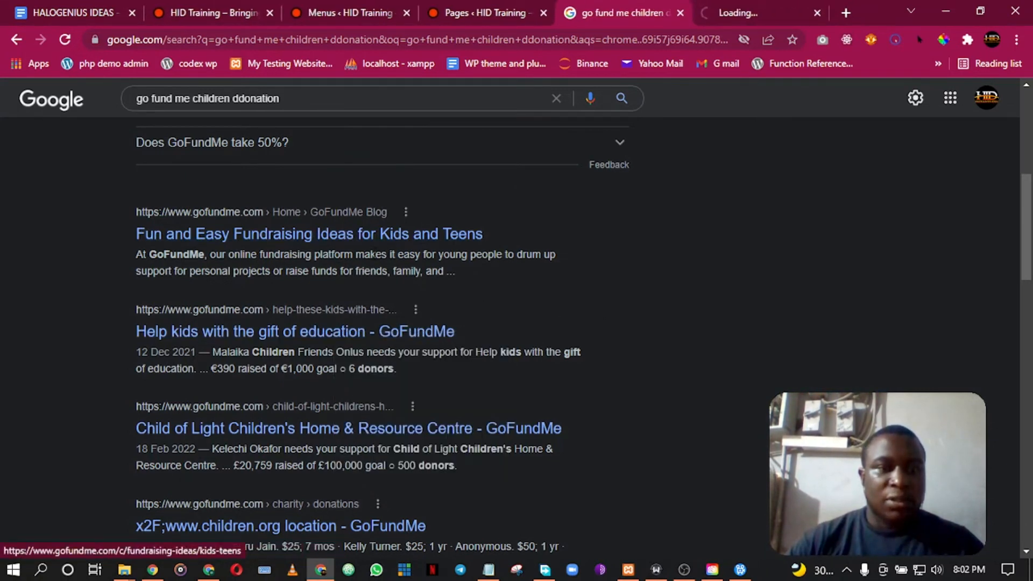
click(754, 12)
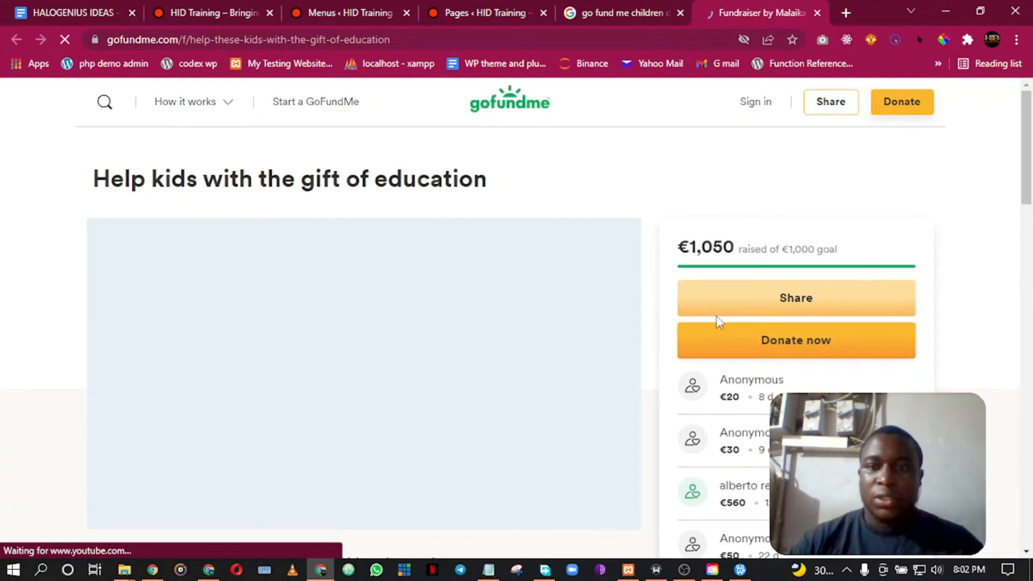
- Look over the fundraiser page and copy its full web address
scroll(623, 346, down, 5)
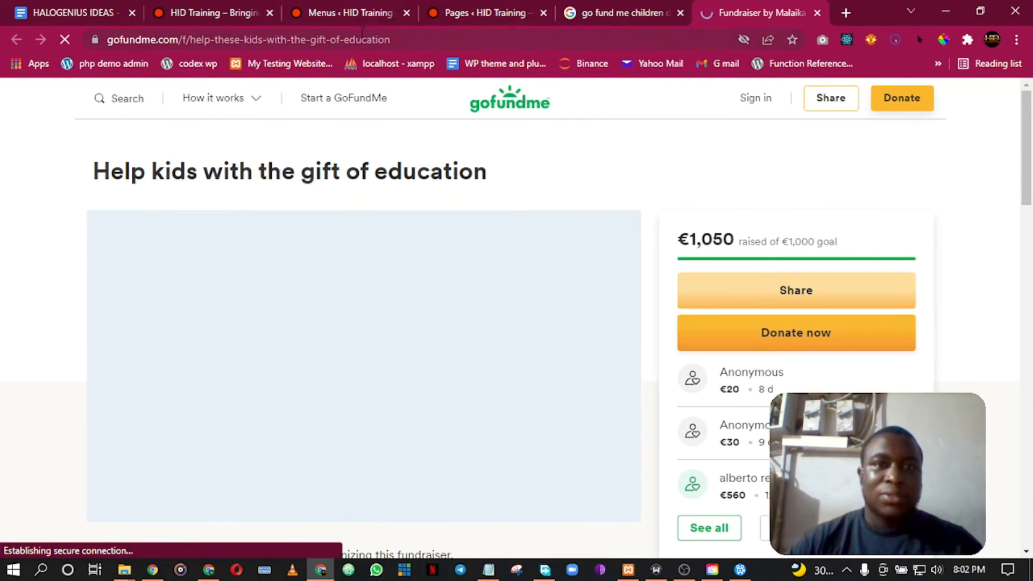
double_click(293, 45)
double_click(294, 44)
key(ctrl+a)
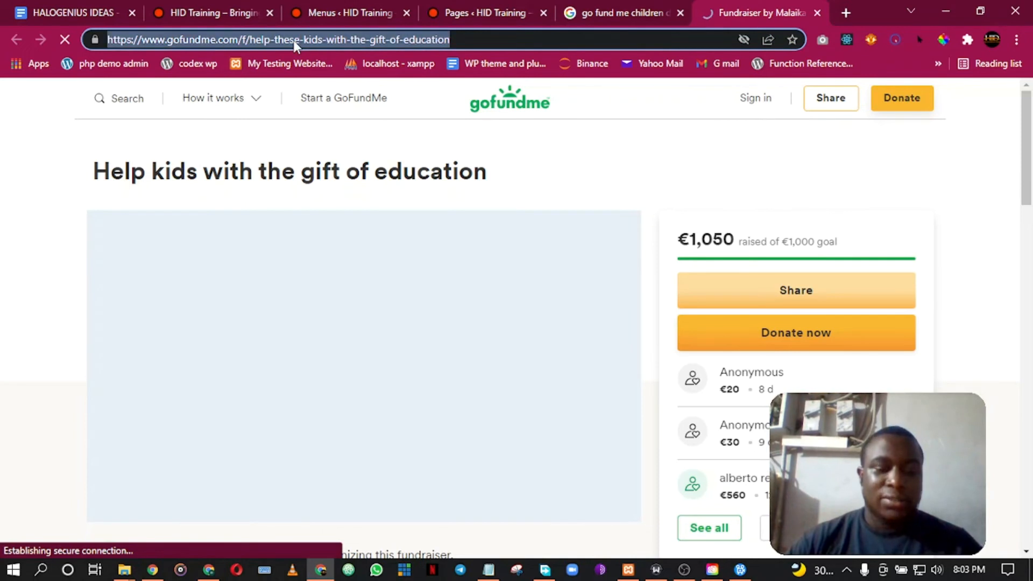
click(357, 15)
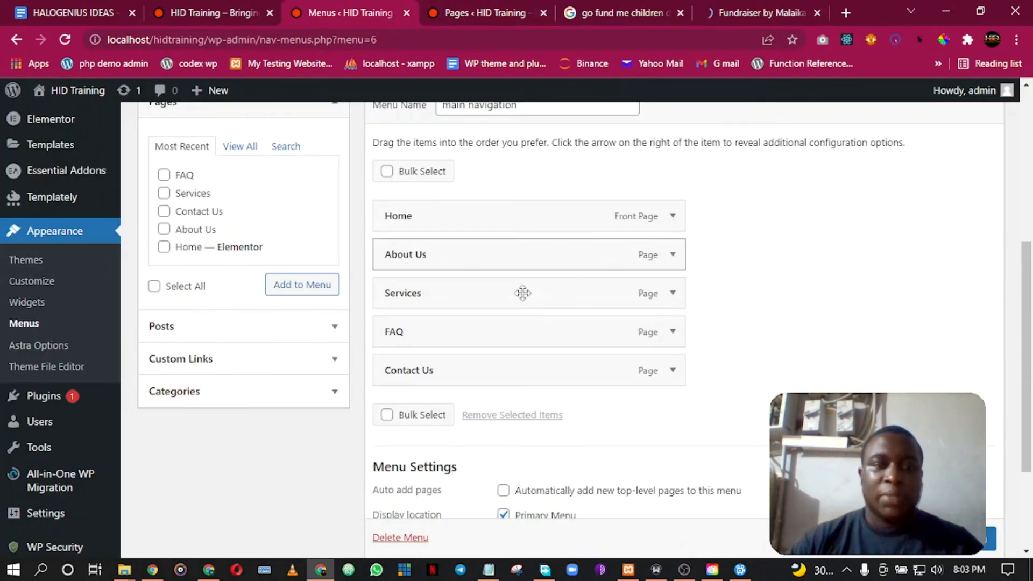
click(269, 368)
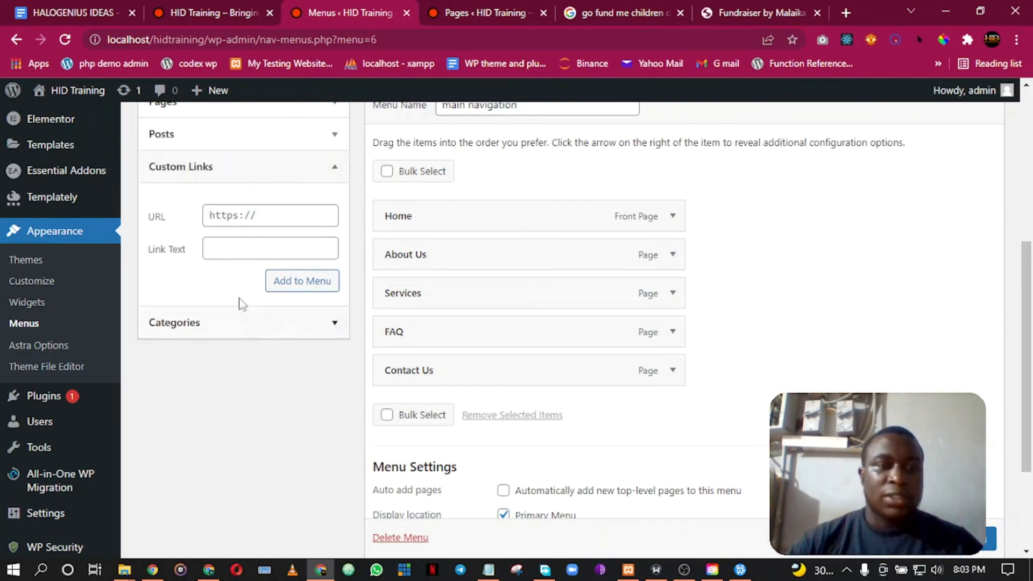
click(235, 217)
text(the-gift-of-education)
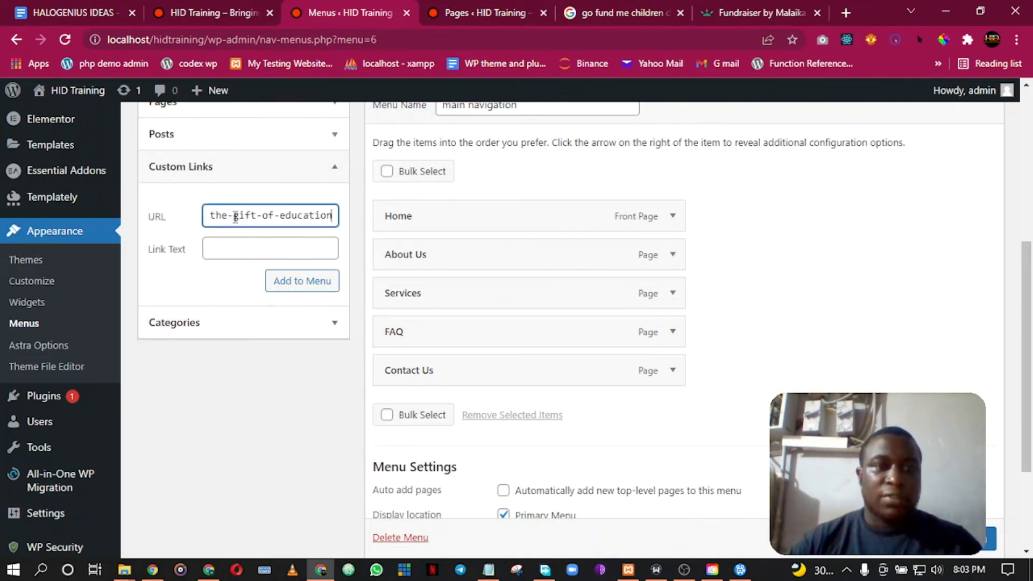
click(230, 252)
text(Donate Now)
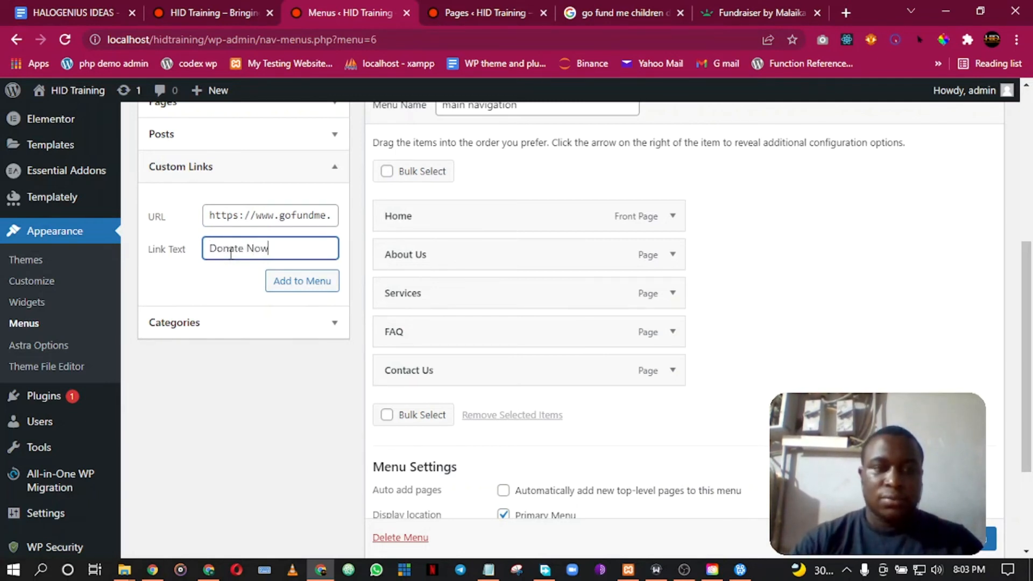
click(297, 283)
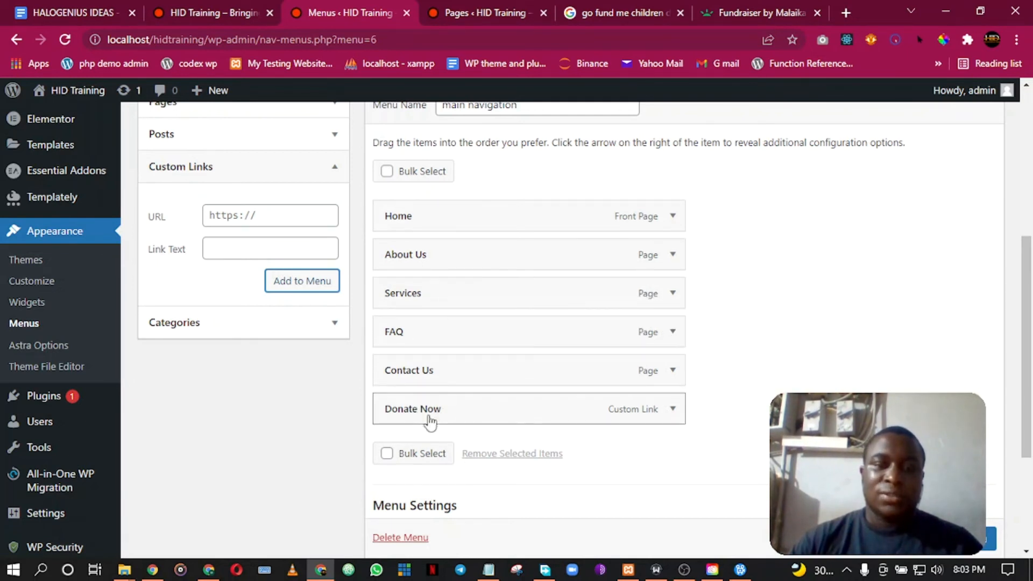
- Nest FAQ under About Us, place Donate Now between Services and Contact Us, and save the menu
drag(438, 346, 462, 302)
drag(430, 404, 415, 369)
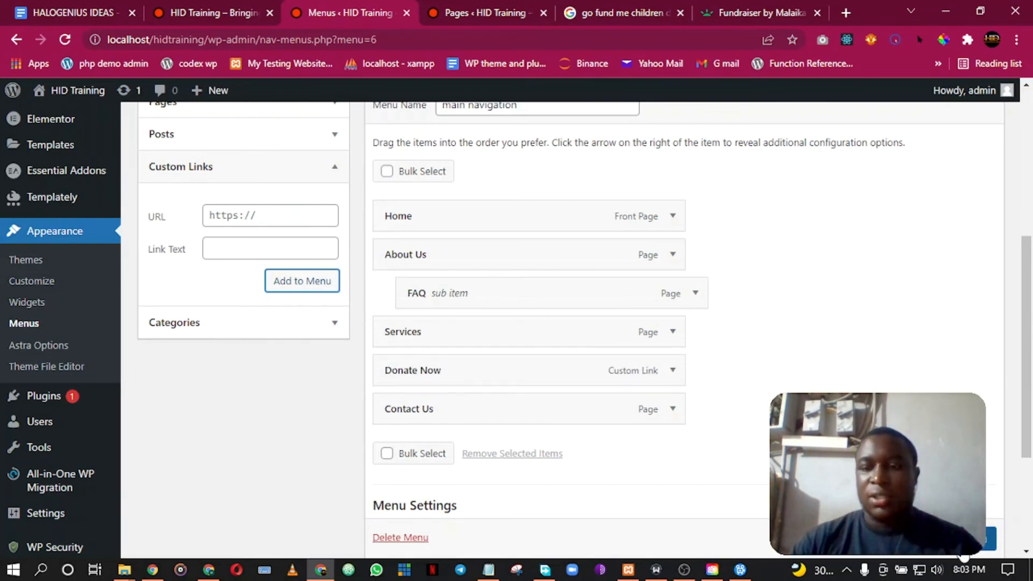
scroll(964, 548, down, 1)
click(964, 546)
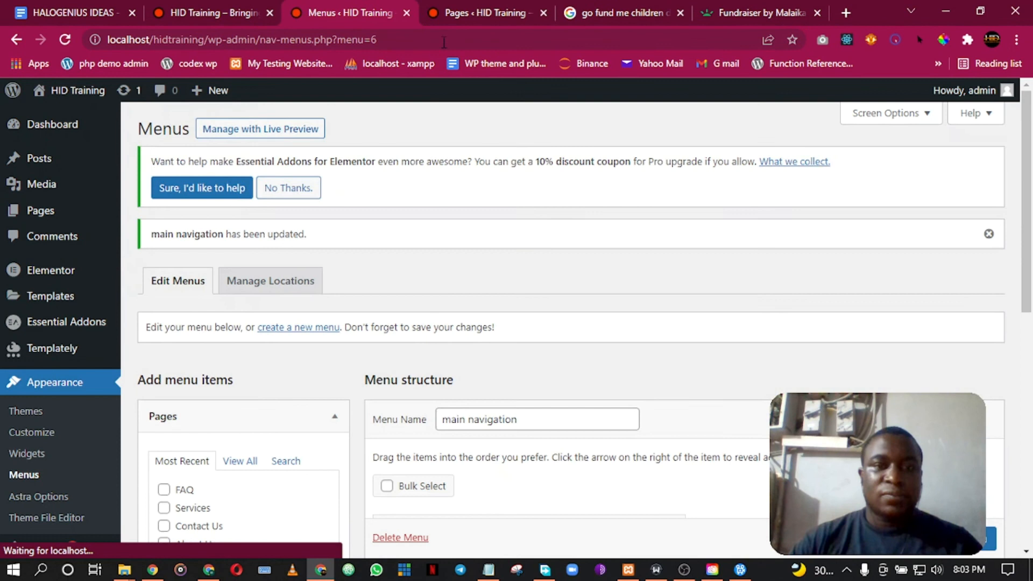
- Reload the site's front page and inspect the navigation, including the submenu under About Us
click(208, 12)
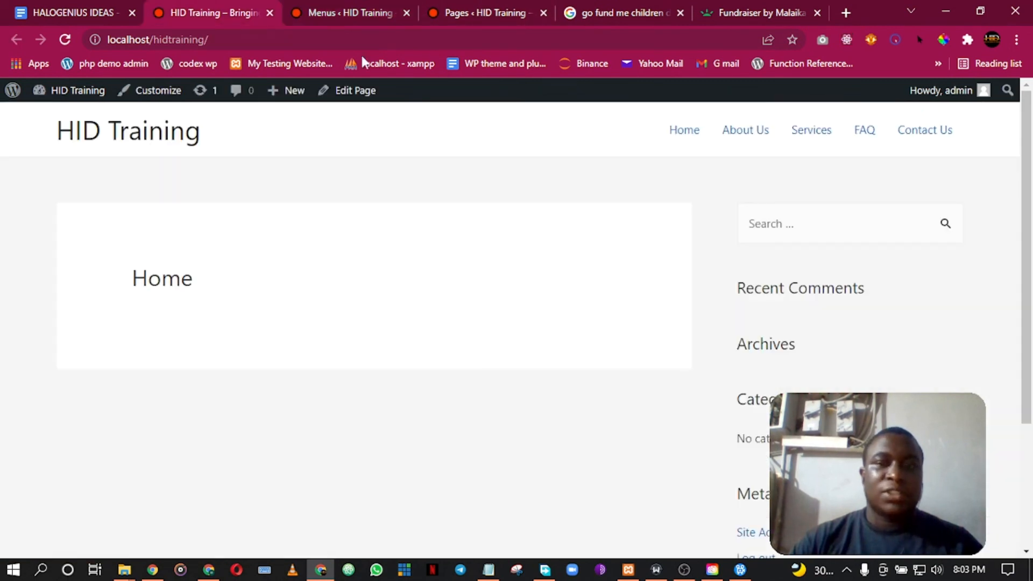
click(65, 40)
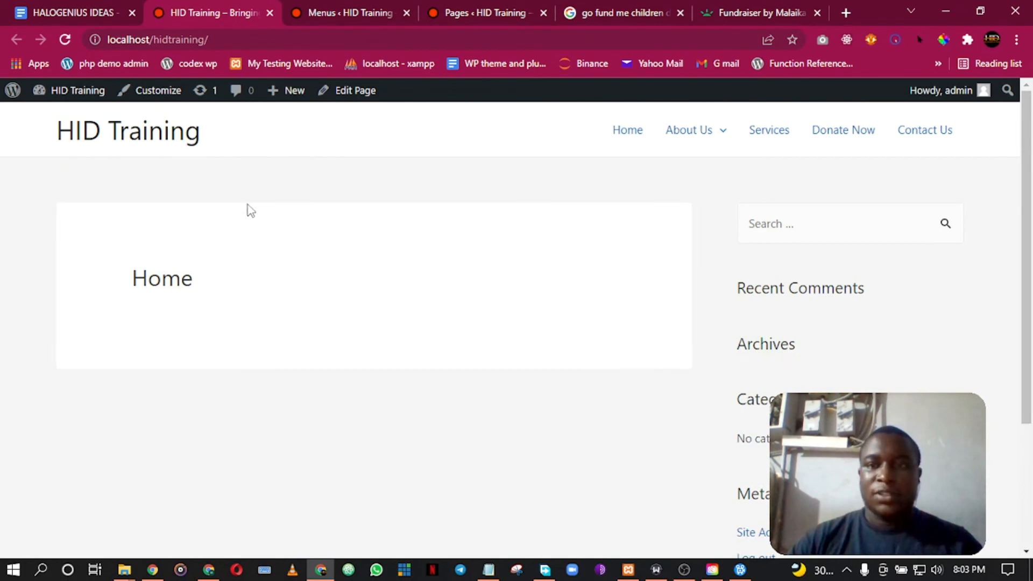
mouse_move(691, 138)
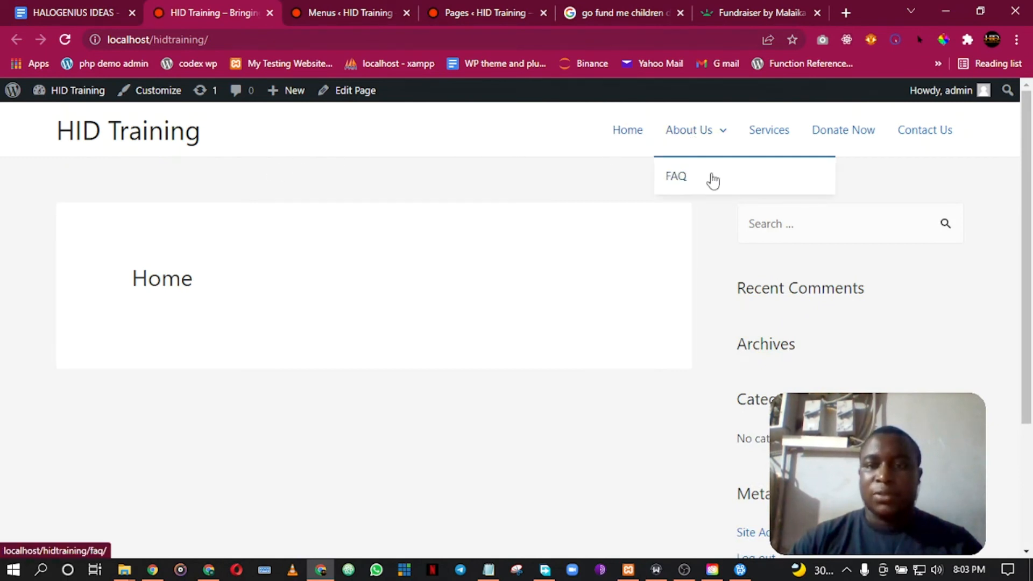
- Open the Donate Now link in a new tab, compare it with the original fundraiser page, and return to the front page
right_click(843, 133)
click(849, 143)
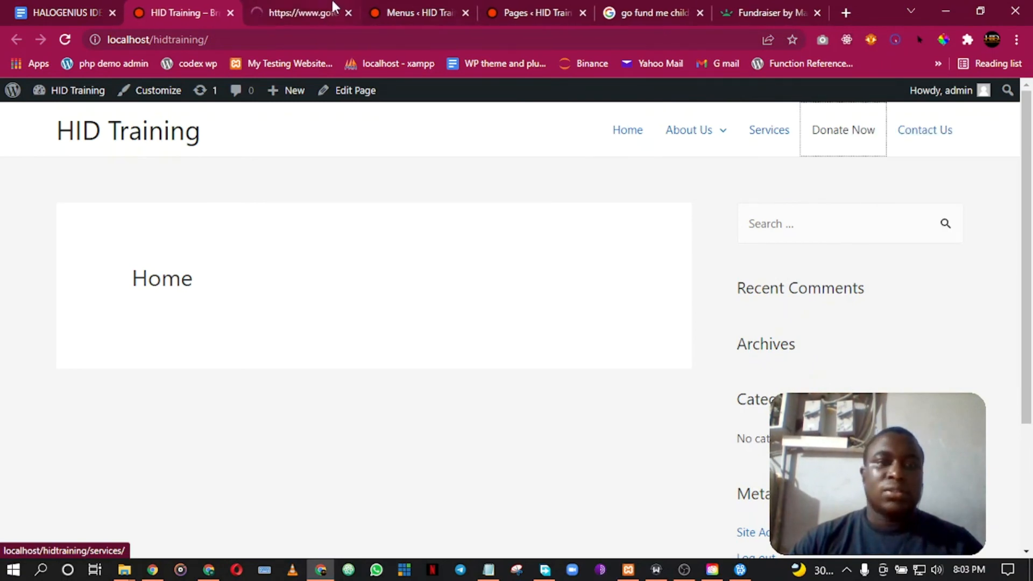
click(329, 7)
click(737, 4)
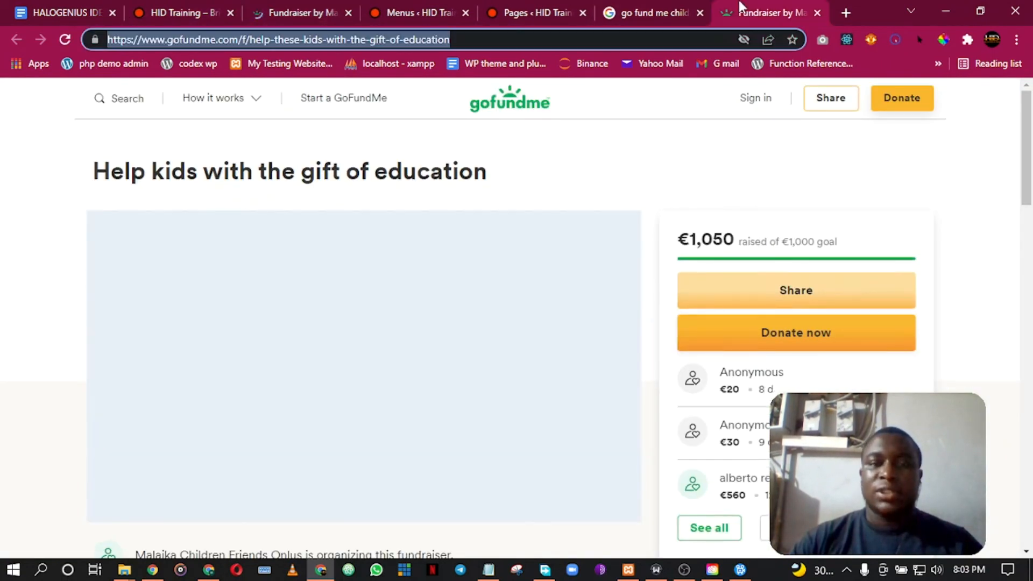
click(177, 10)
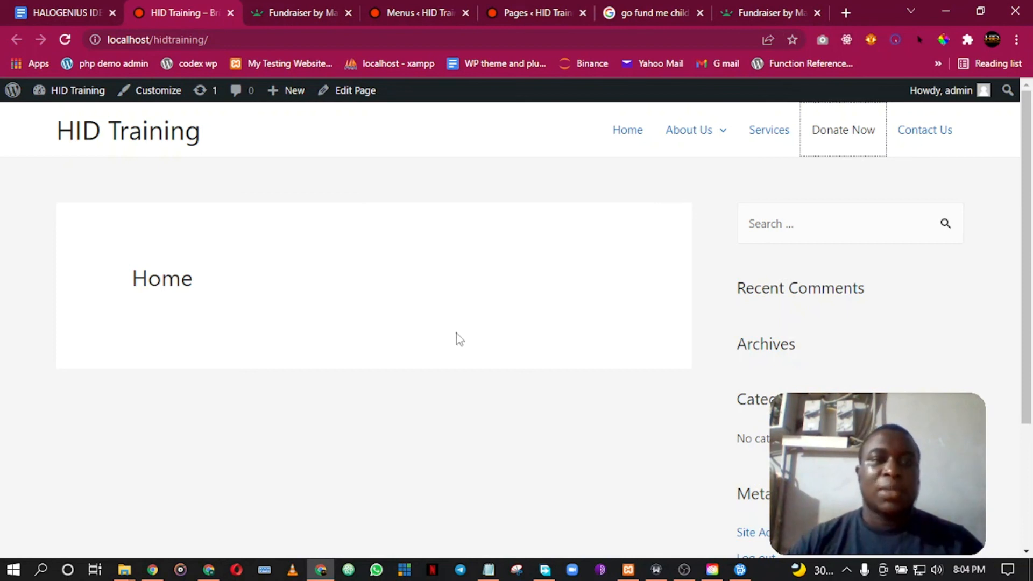
click(683, 571)
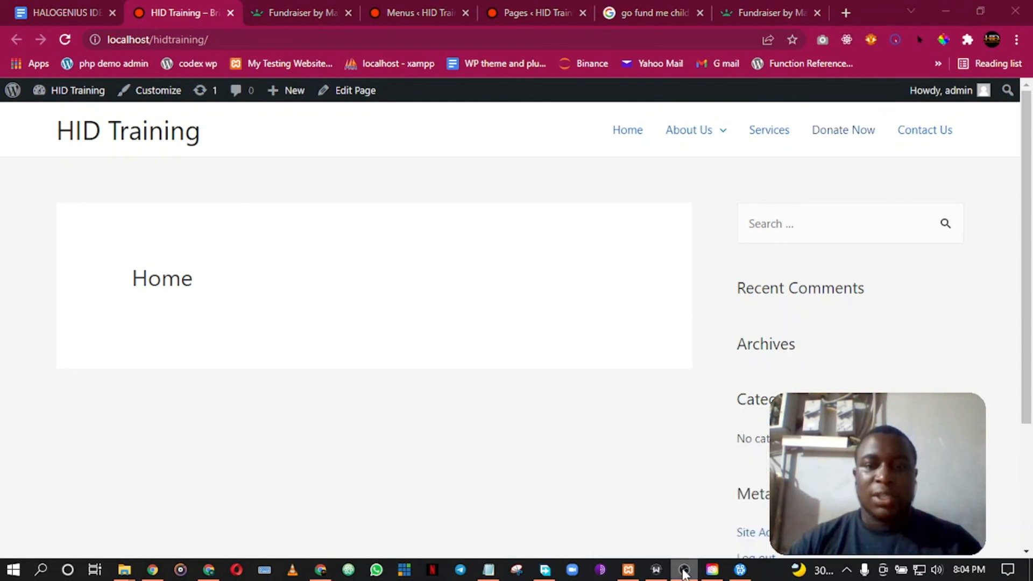